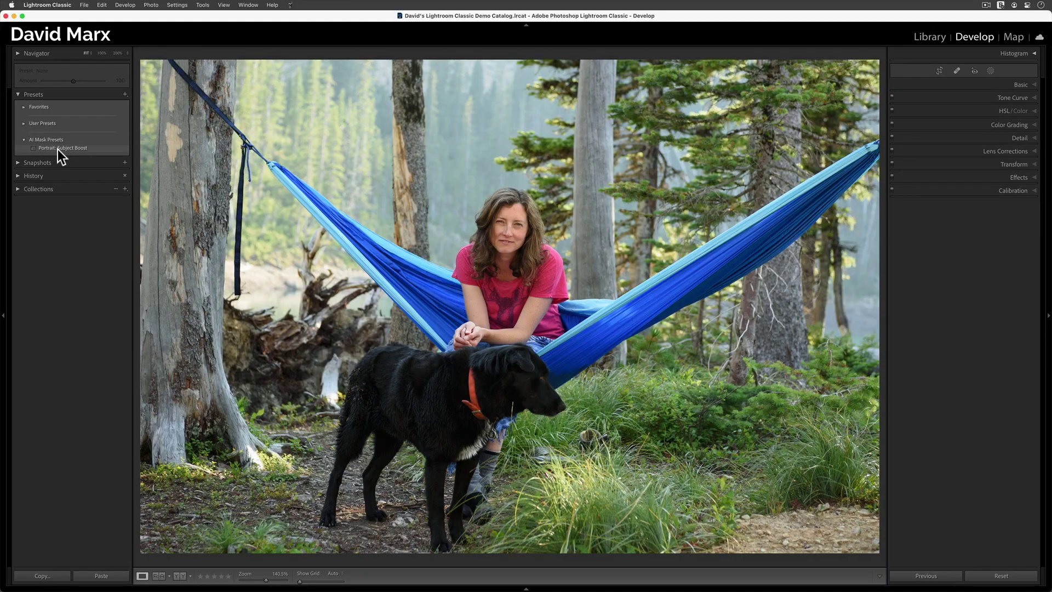
Apply Portrait: Subject Boost to the hammock photo, inspect the Boost Subject Detail mask overlay, and vary its Amount.
{"action": "left_click", "coordinate": [57, 149]}
{"action": "left_click", "coordinate": [992, 70]}
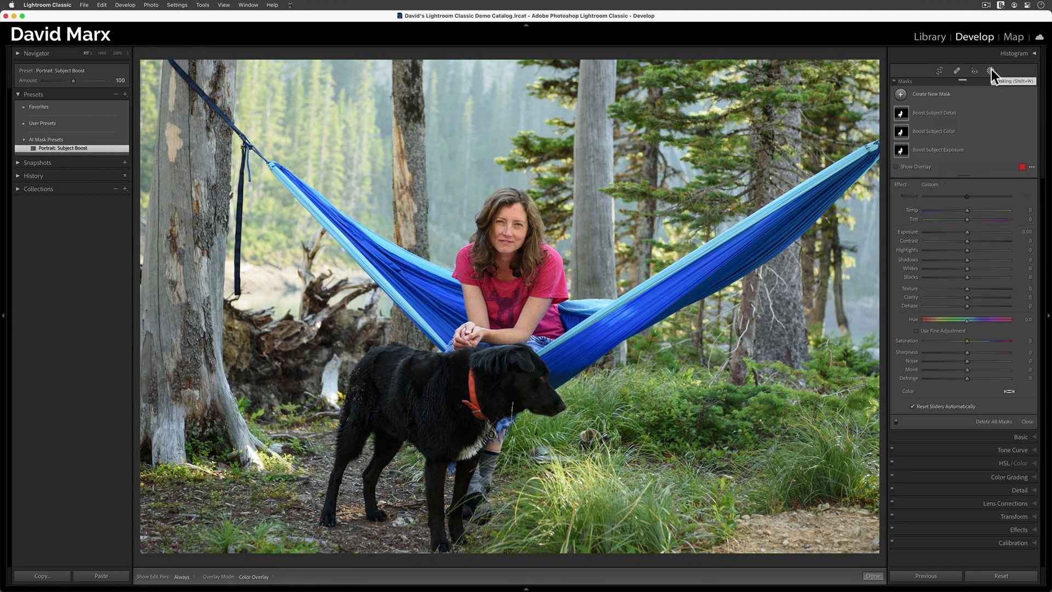
{"action": "left_click", "coordinate": [900, 112]}
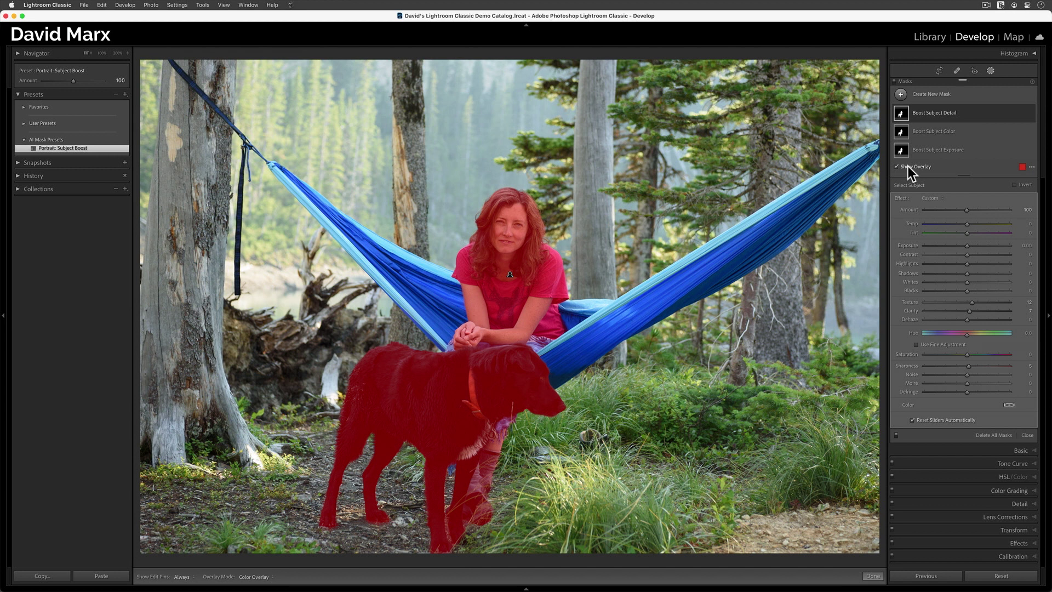
{"action": "left_click", "coordinate": [908, 166]}
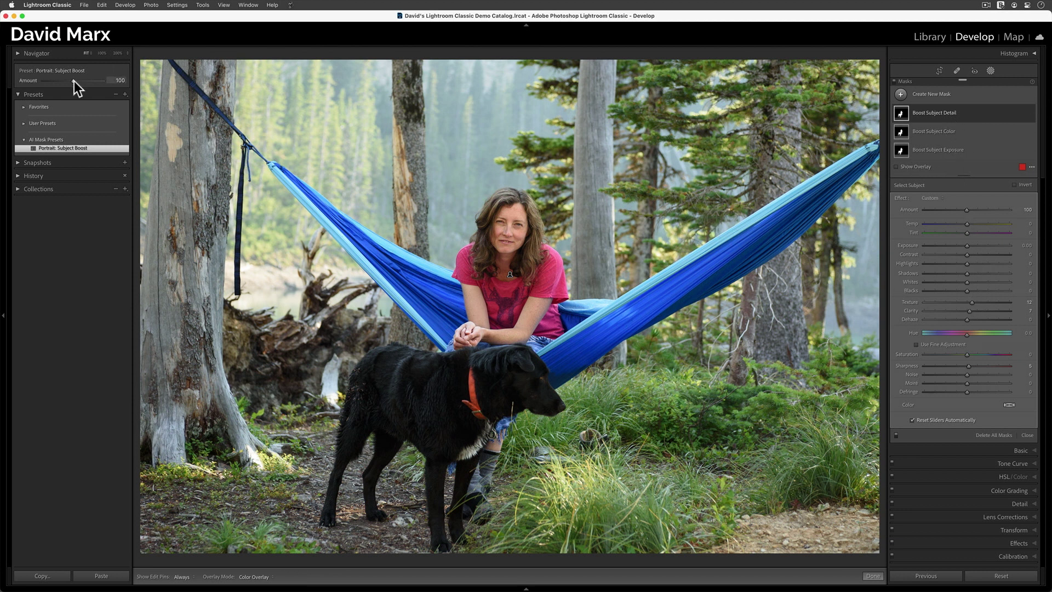
{"action": "mouse_move", "coordinate": [59, 79]}
{"action": "left_mouse_down"}
{"action": "mouse_move", "coordinate": [90, 82]}
{"action": "mouse_move", "coordinate": [42, 87]}
{"action": "left_mouse_up"}
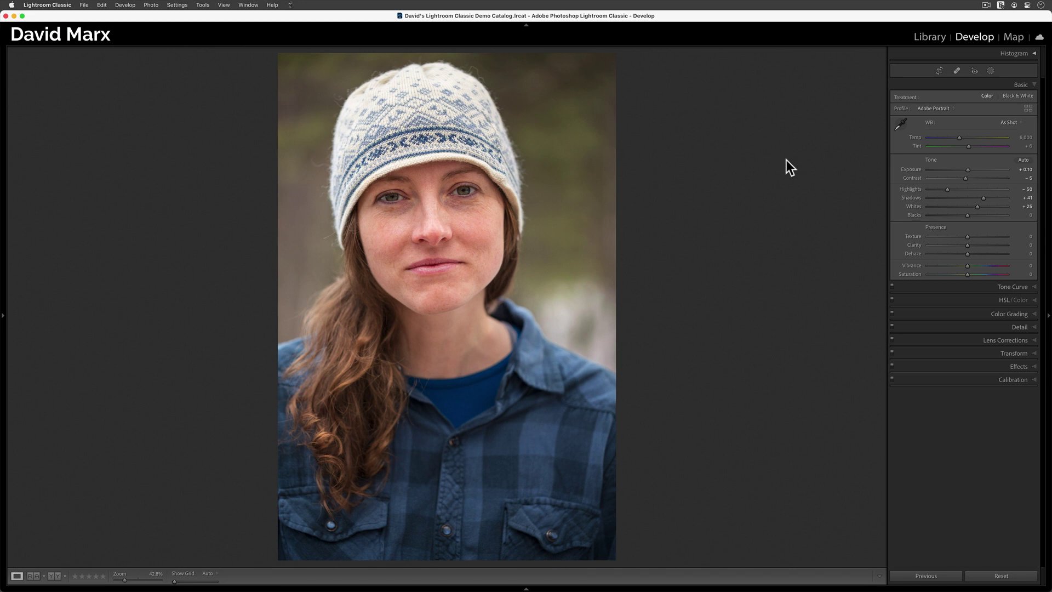
Add a Select Subject mask covering the woman in the portrait.
{"action": "key", "text": "super+shift+2"}
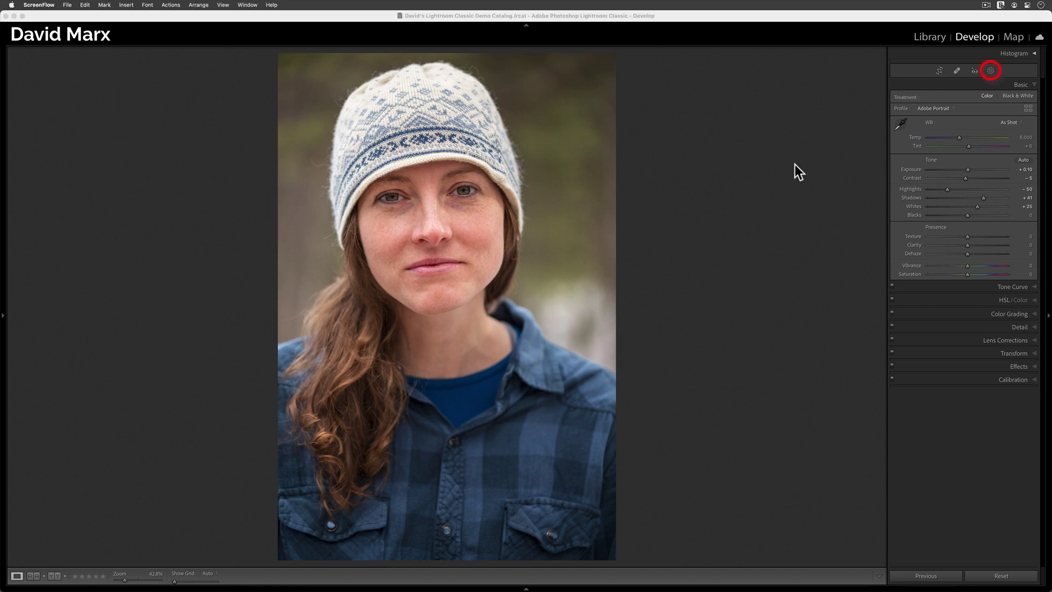
{"action": "left_click", "coordinate": [992, 76]}
{"action": "left_click", "coordinate": [992, 75]}
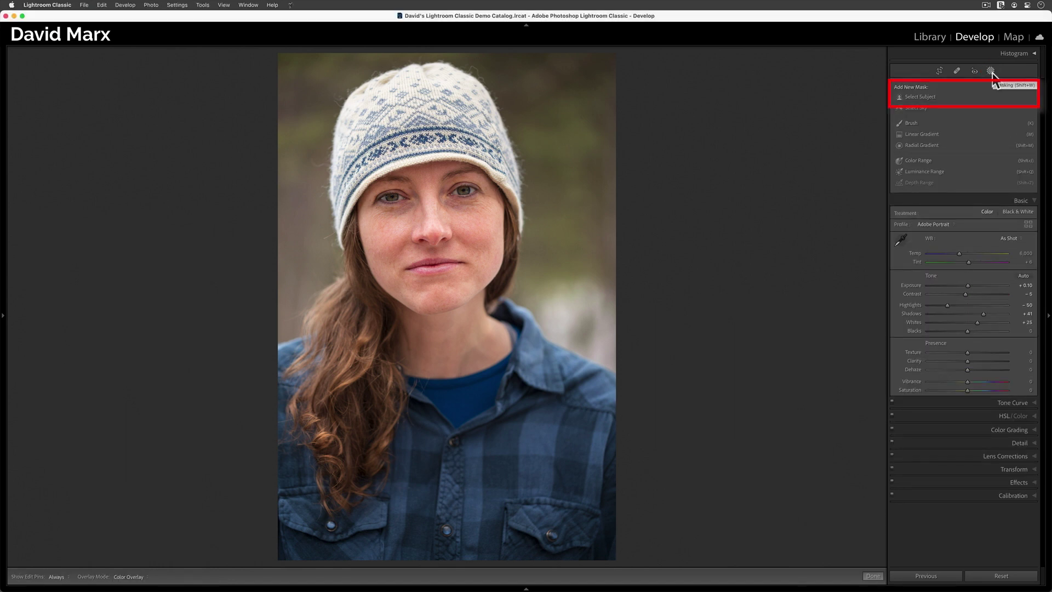
{"action": "left_click", "coordinate": [920, 97]}
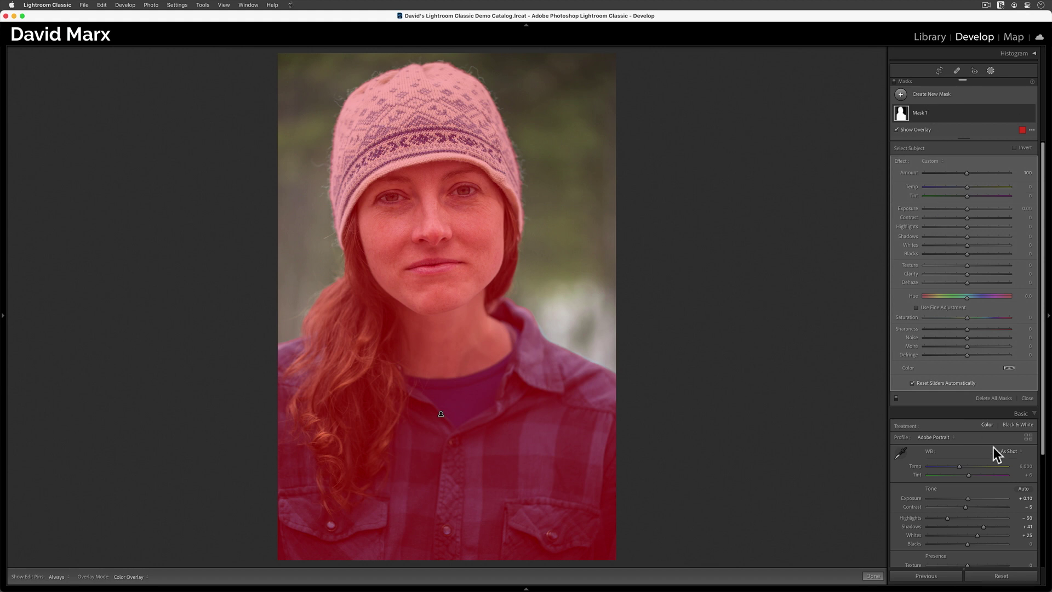
Set the mask's Exposure to 0.15, Contrast to 5 and Shadows to 5.
{"action": "left_click", "coordinate": [1021, 413]}
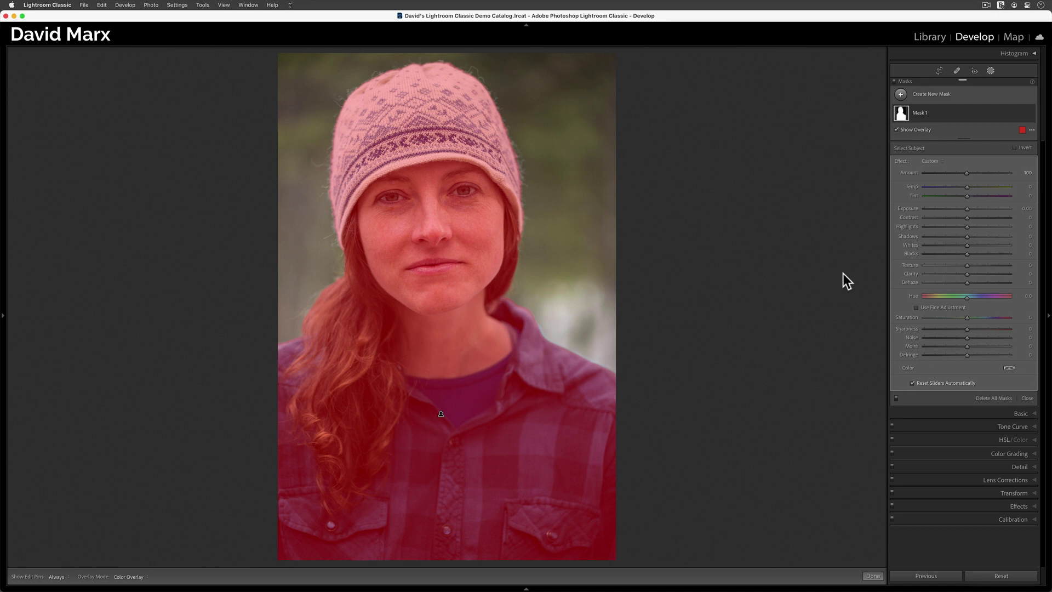
{"action": "left_click", "coordinate": [1028, 209]}
{"action": "type", "text": ".15"}
{"action": "key", "text": "Tab"}
{"action": "type", "text": "5"}
{"action": "key", "text": "Tab"}
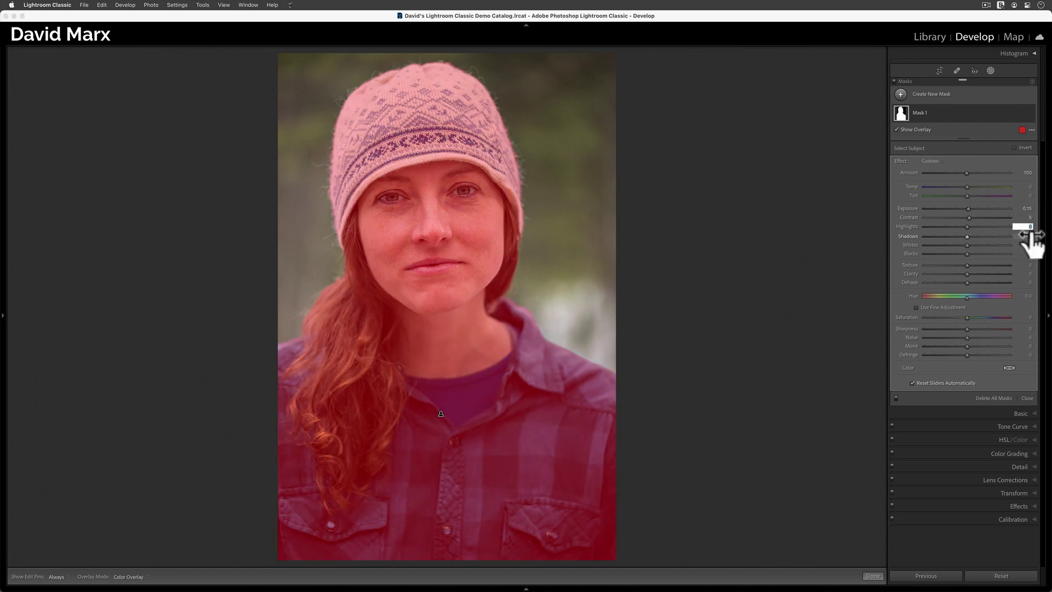
{"action": "key", "text": "Tab"}
{"action": "type", "text": "5"}
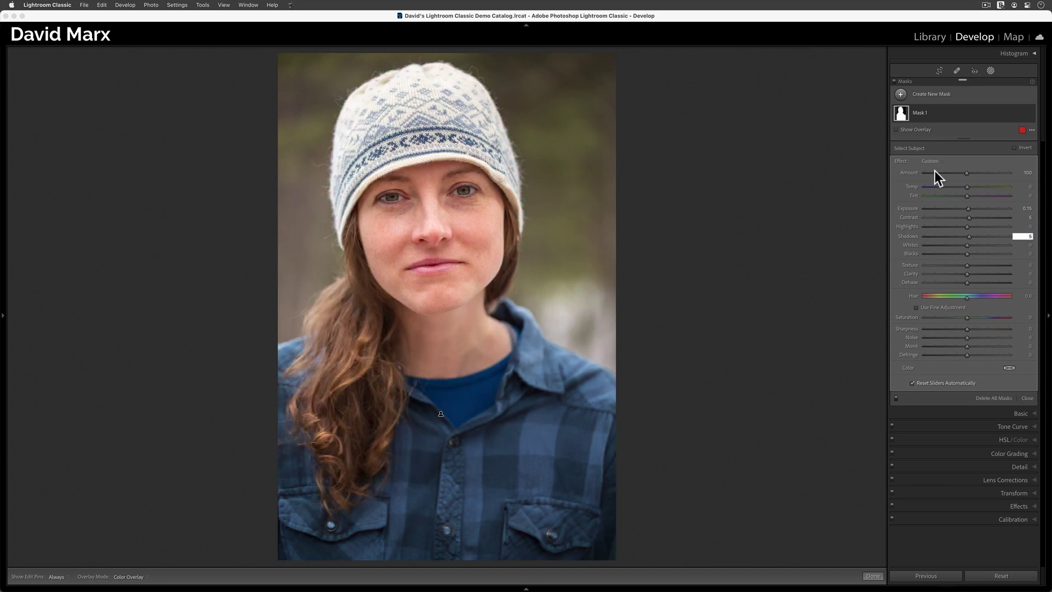
Rename Mask 1 to 'Boost Subject Exposure' via its options menu.
{"action": "mouse_move", "coordinate": [1023, 115]}
{"action": "left_click", "coordinate": [1023, 113]}
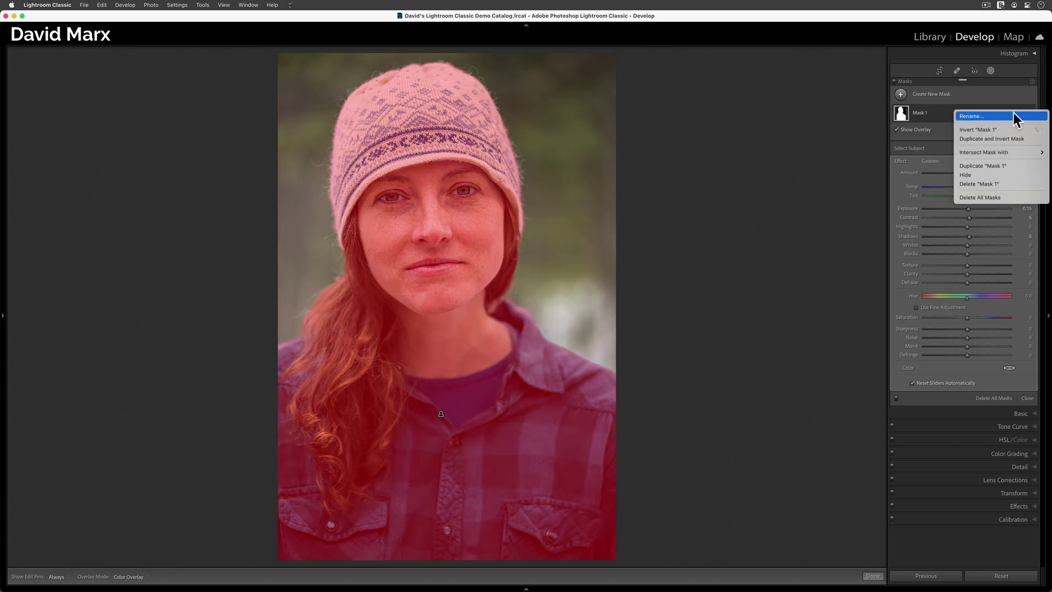
{"action": "left_click", "coordinate": [1024, 116]}
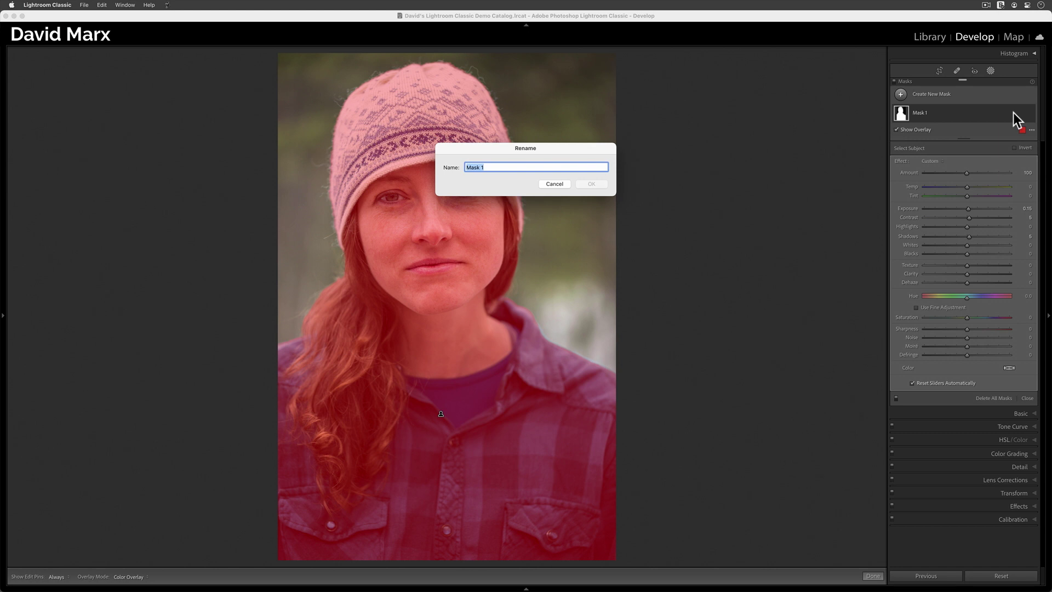
{"action": "type", "text": "Boost Subject Exposure"}
{"action": "key", "text": "Return"}
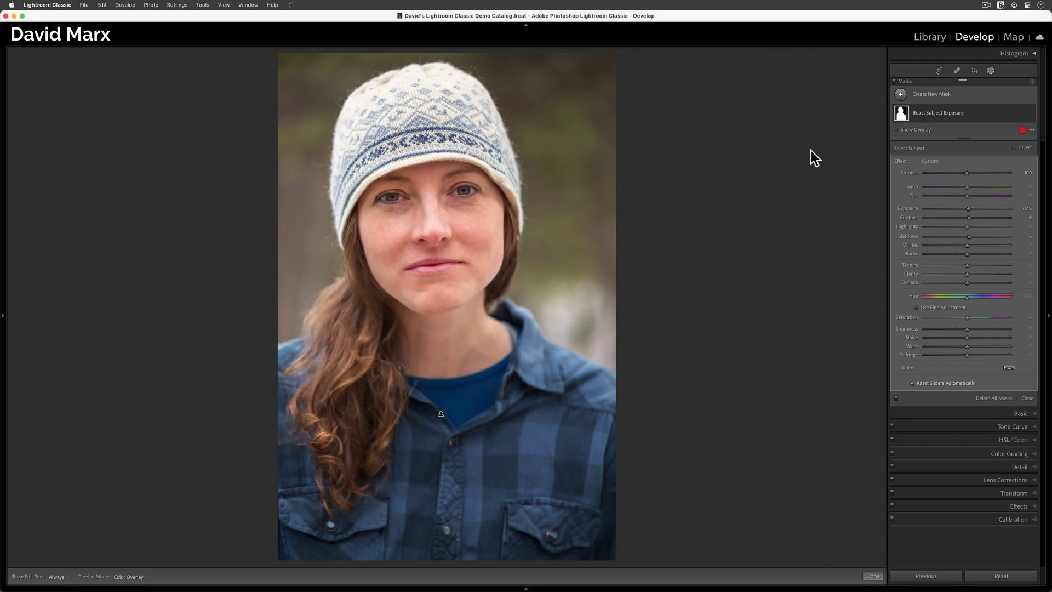
Add a second Select Subject mask with Saturation raised to 5.
{"action": "left_click", "coordinate": [926, 94]}
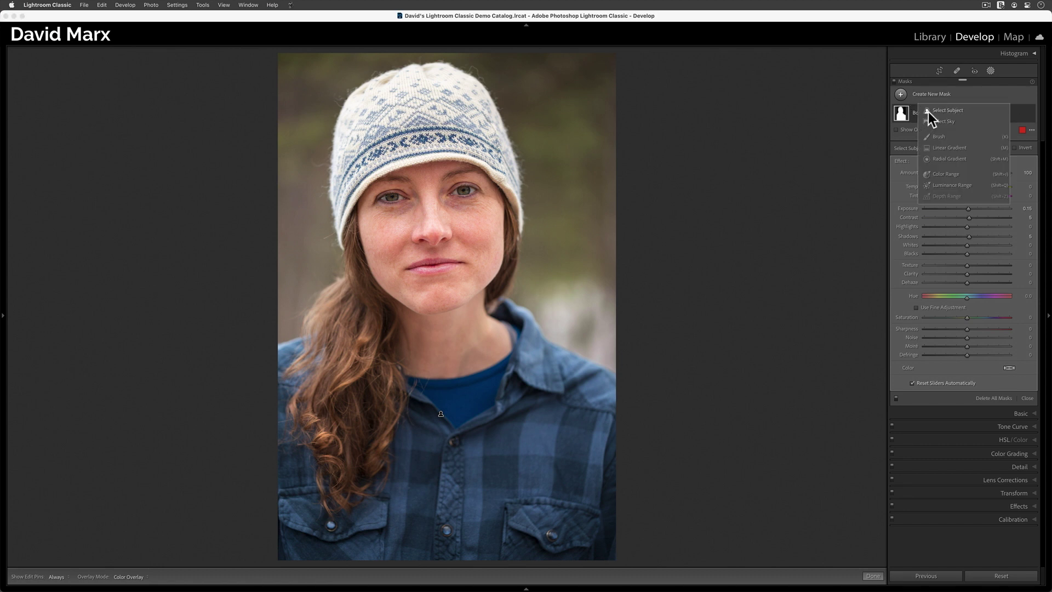
{"action": "left_click", "coordinate": [928, 111]}
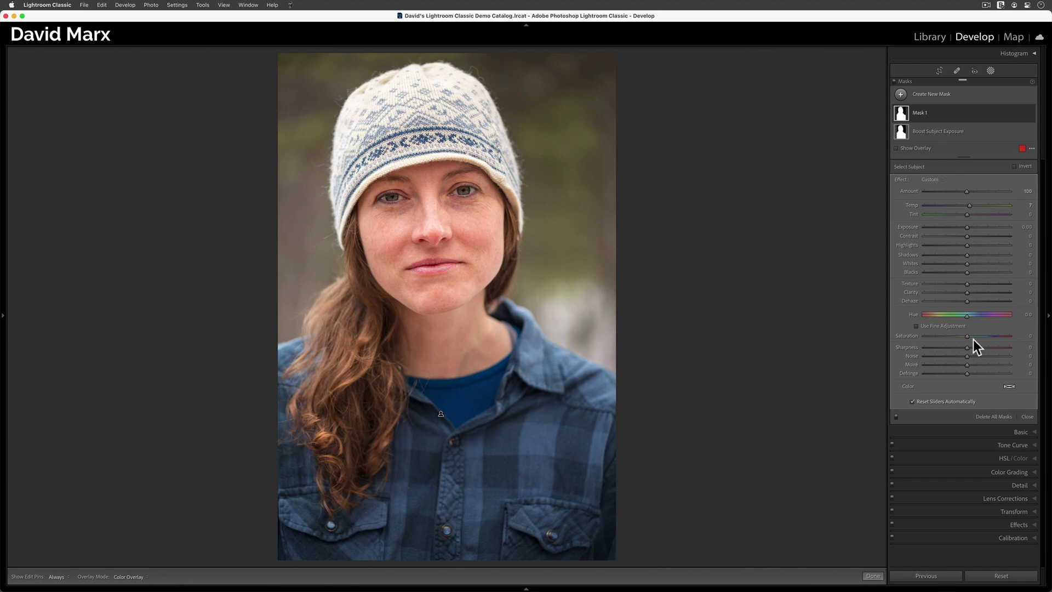
{"action": "left_click_drag", "start_coordinate": [967, 336], "coordinate": [969, 336]}
Name the new mask 'Boost Subject Color'.
{"action": "double_click", "coordinate": [1026, 117]}
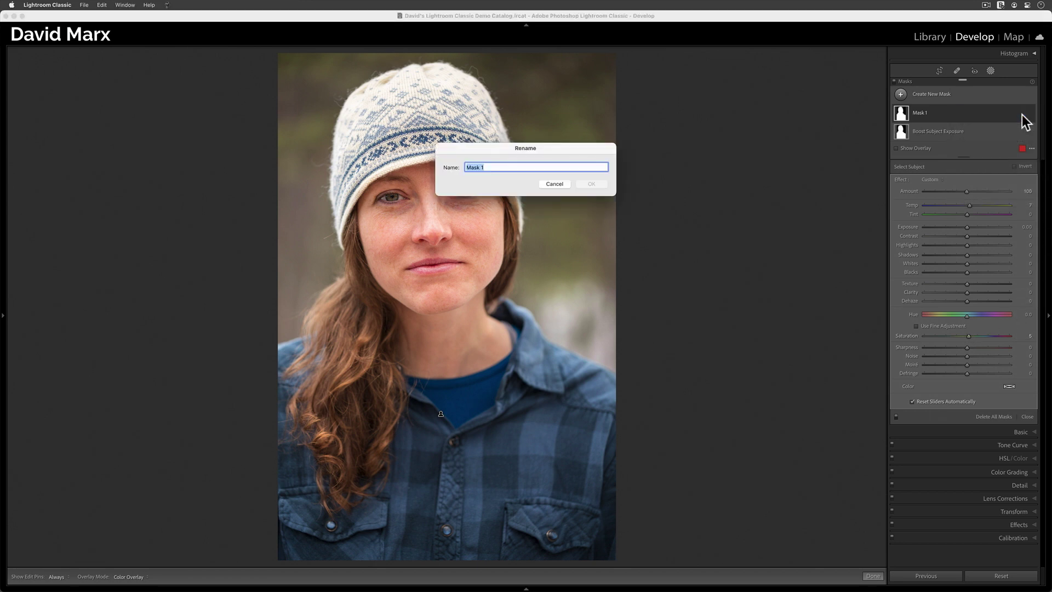
{"action": "type", "text": "Boost Subject Color"}
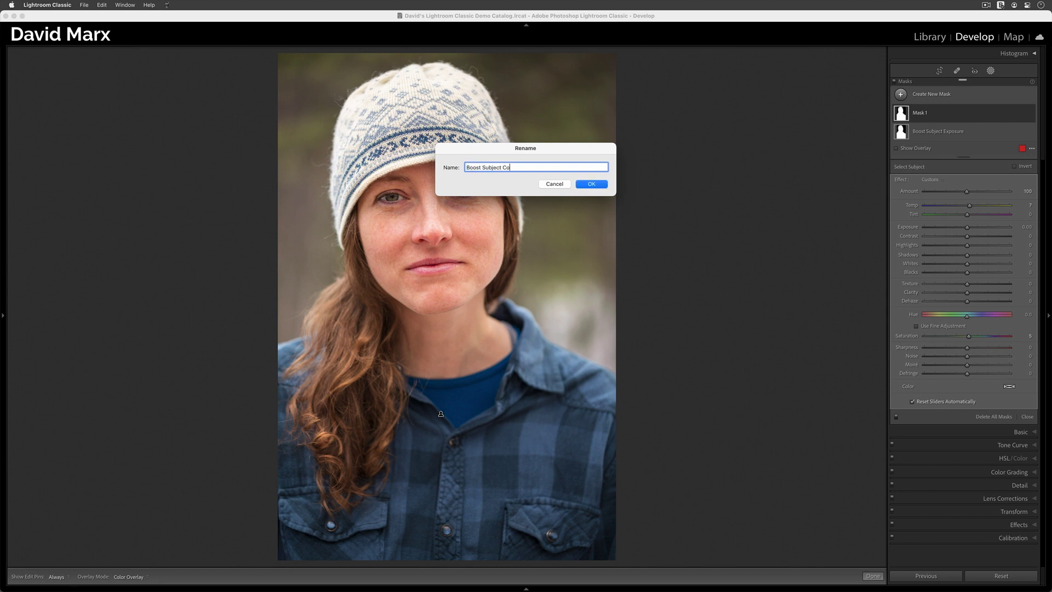
{"action": "key", "text": "Return"}
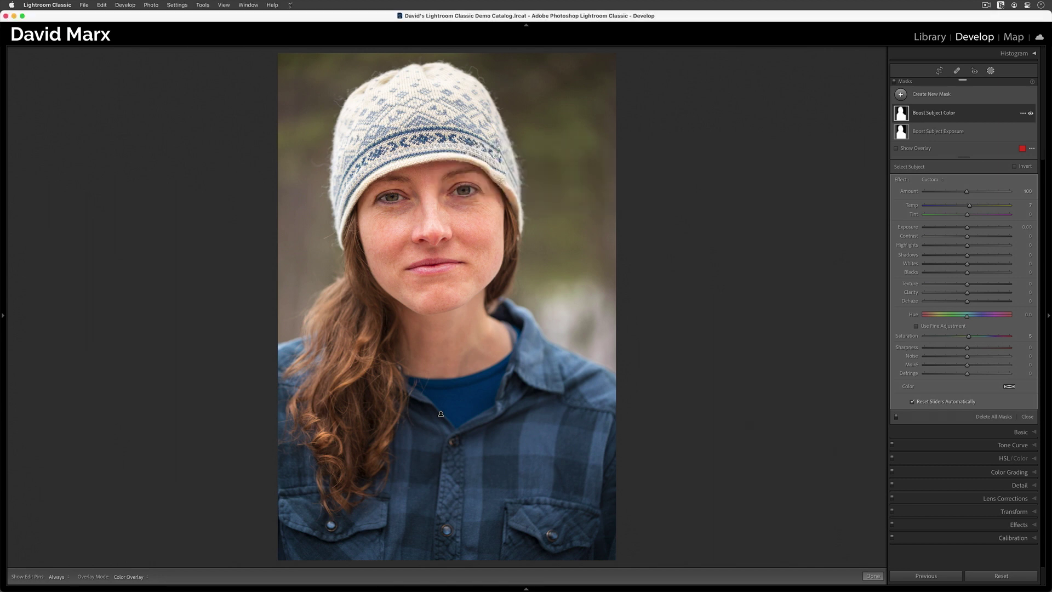
Add a third Select Subject mask with Texture 12 and Clarity 7.
{"action": "left_click", "coordinate": [936, 97]}
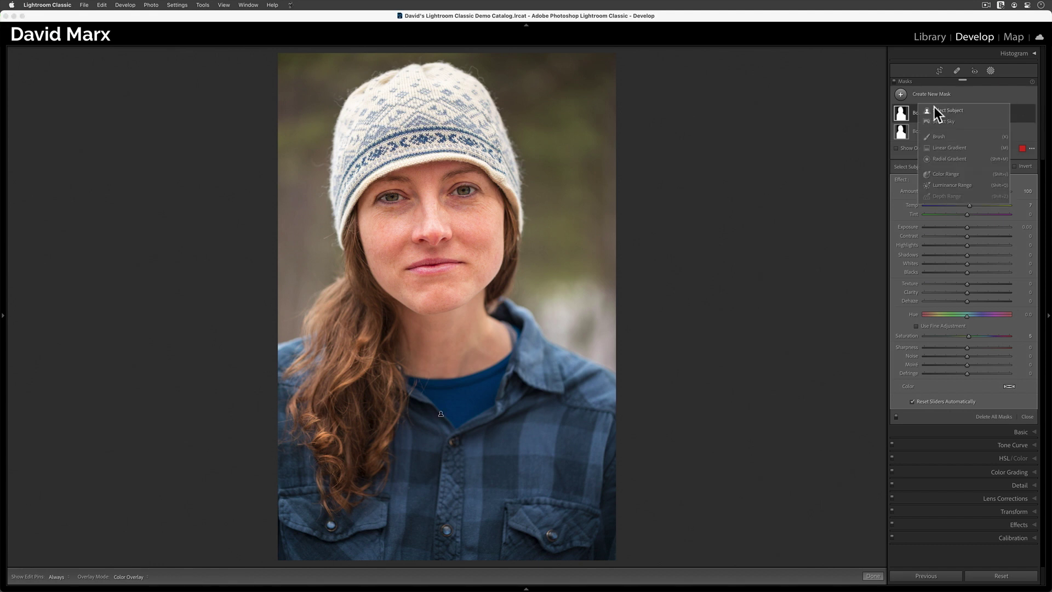
{"action": "left_click", "coordinate": [934, 110]}
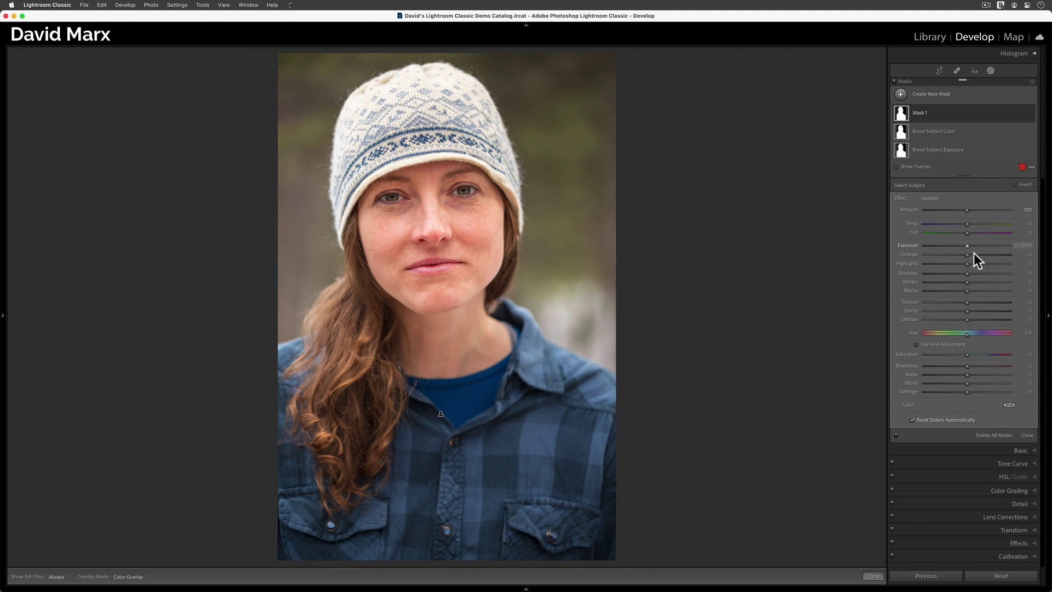
{"action": "left_click_drag", "start_coordinate": [972, 304], "coordinate": [970, 310]}
Rename the third mask to 'Boost Subject Detail'.
{"action": "left_click", "coordinate": [1023, 114]}
{"action": "left_click", "coordinate": [1020, 118]}
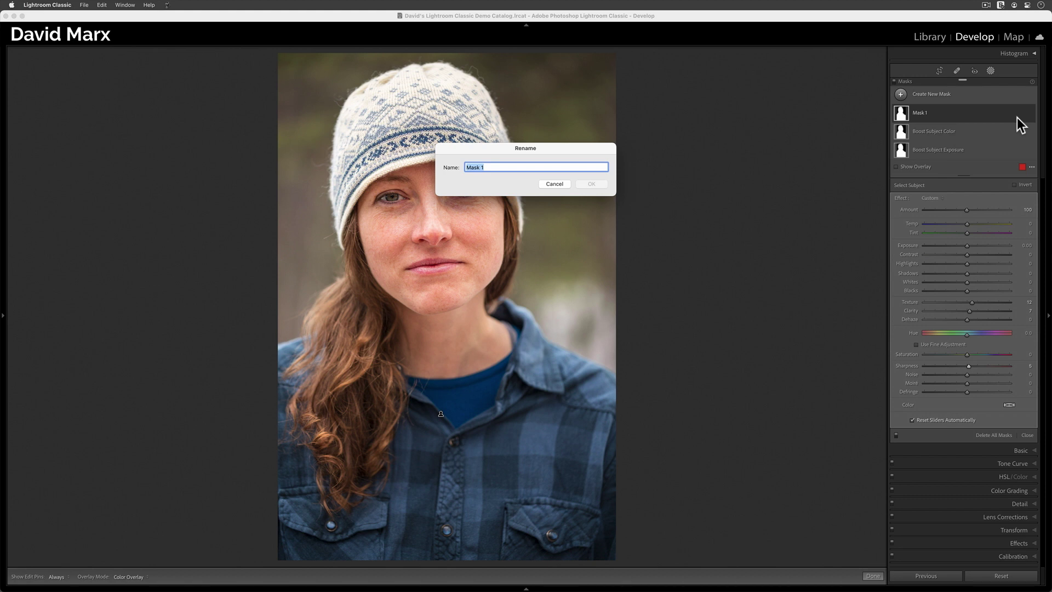
{"action": "type", "text": "Bosot Subject Detail"}
{"action": "key", "text": "Return"}
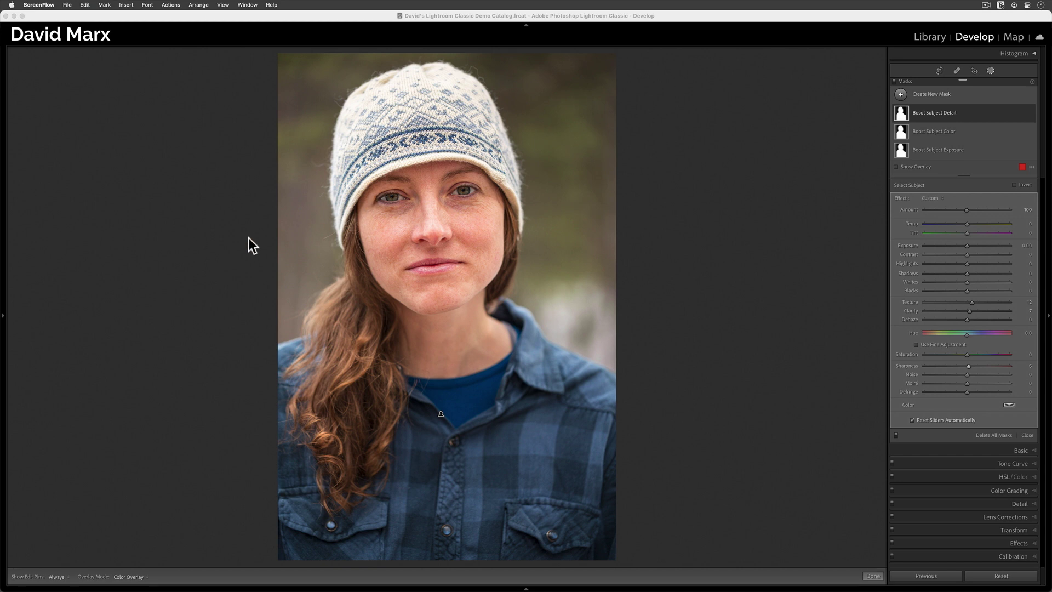
Show the left panel and start a new develop preset from the Presets panel's + menu.
{"action": "left_click", "coordinate": [4, 321]}
{"action": "left_click", "coordinate": [4, 320]}
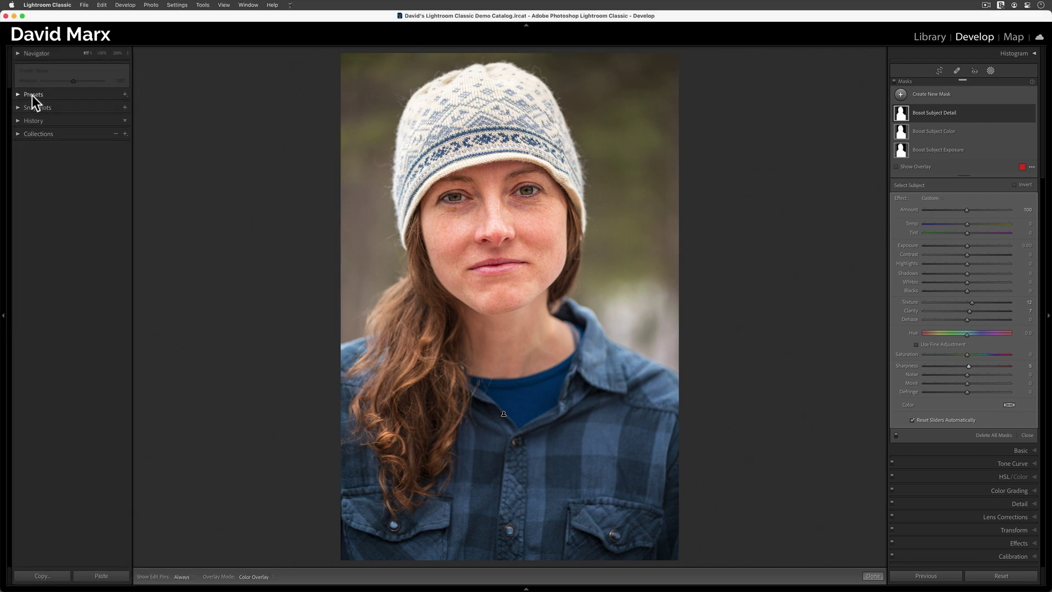
{"action": "left_click", "coordinate": [32, 94]}
{"action": "left_click", "coordinate": [125, 94]}
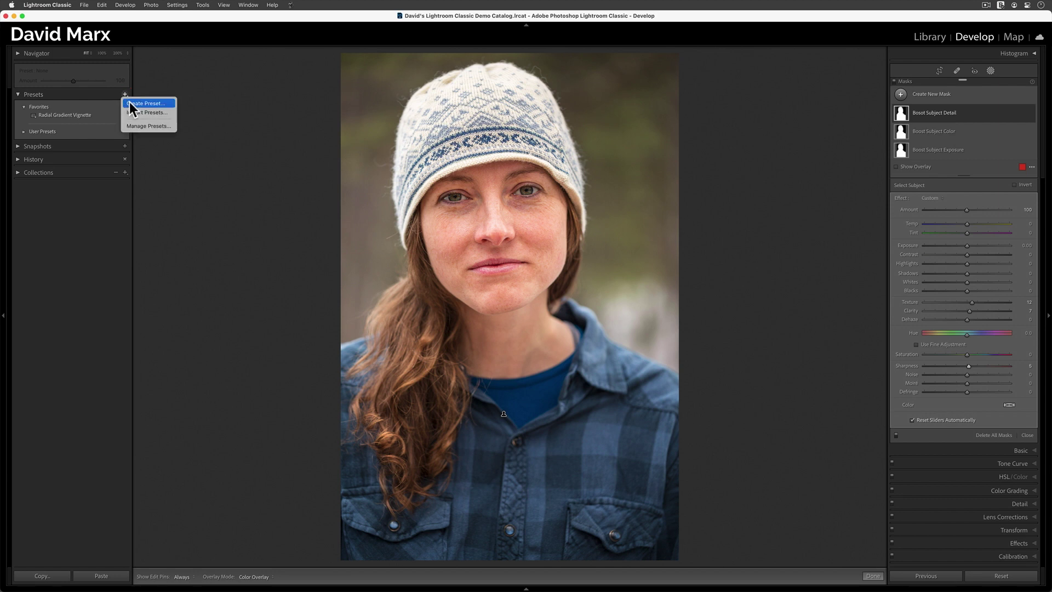
{"action": "left_click", "coordinate": [130, 103]}
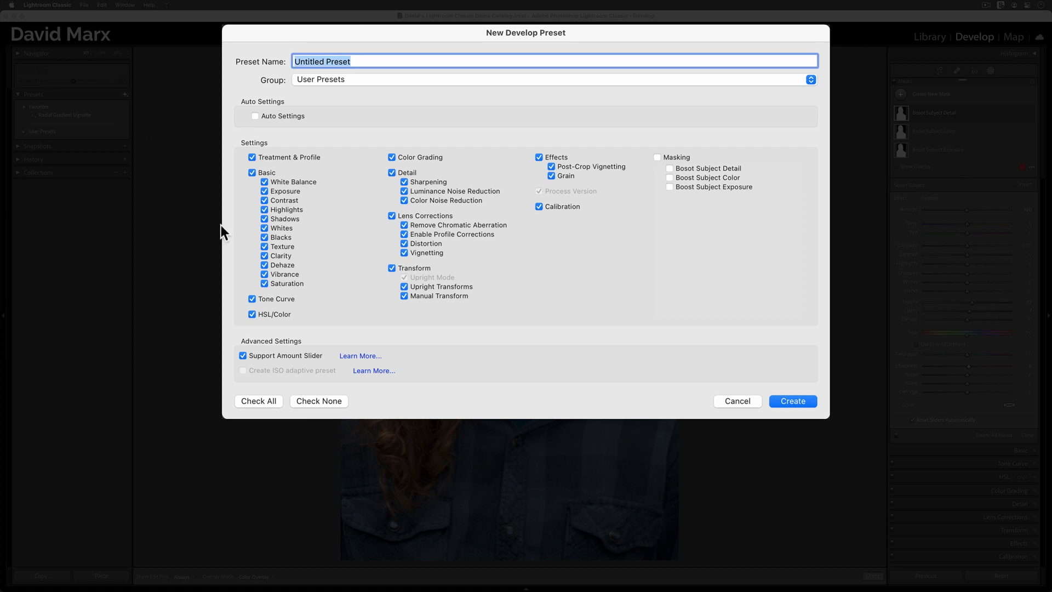
Save a preset named 'Portrait: Subject Boost' containing only the three subject masks.
{"action": "left_click", "coordinate": [310, 401]}
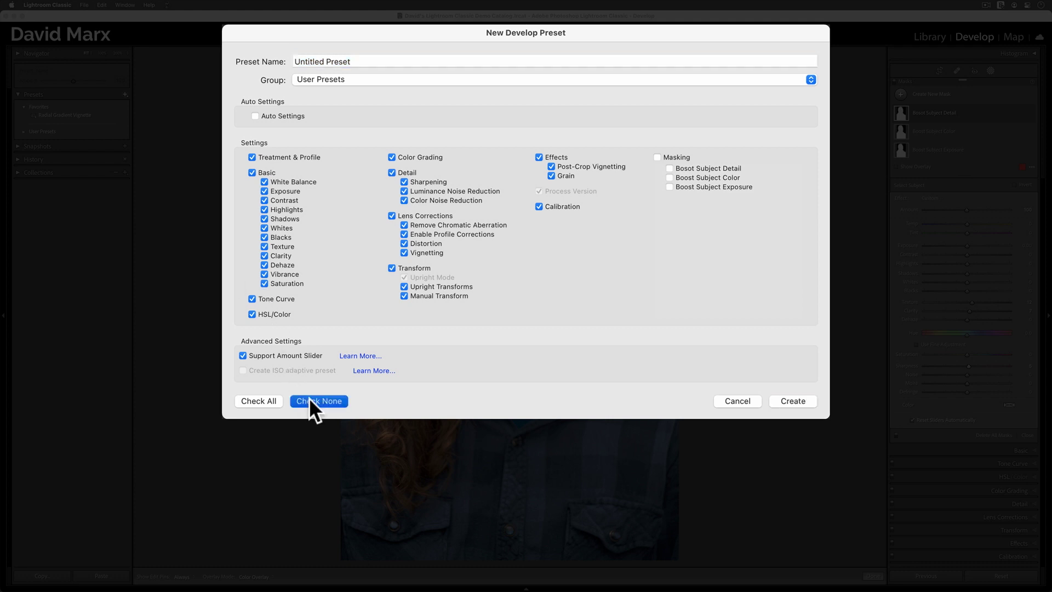
{"action": "left_click", "coordinate": [671, 156]}
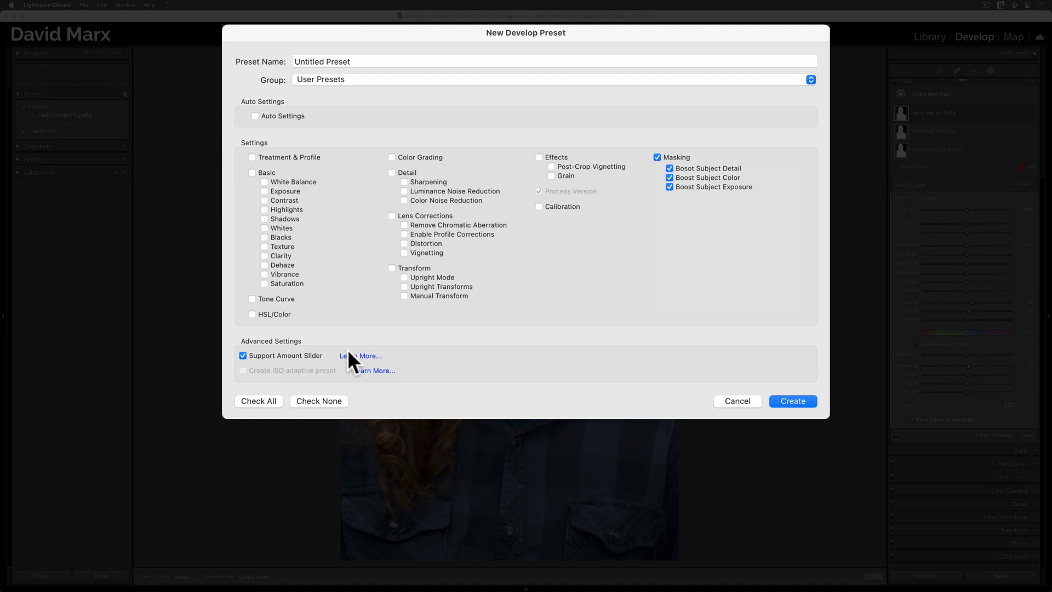
{"action": "left_click", "coordinate": [368, 61]}
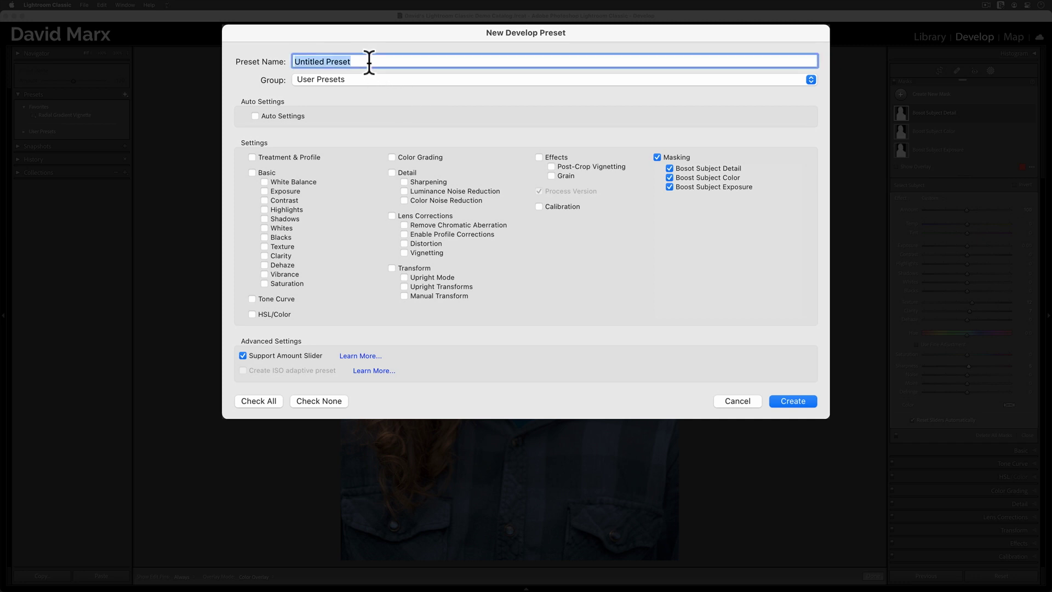
{"action": "type", "text": "Portrait: Subject Boost"}
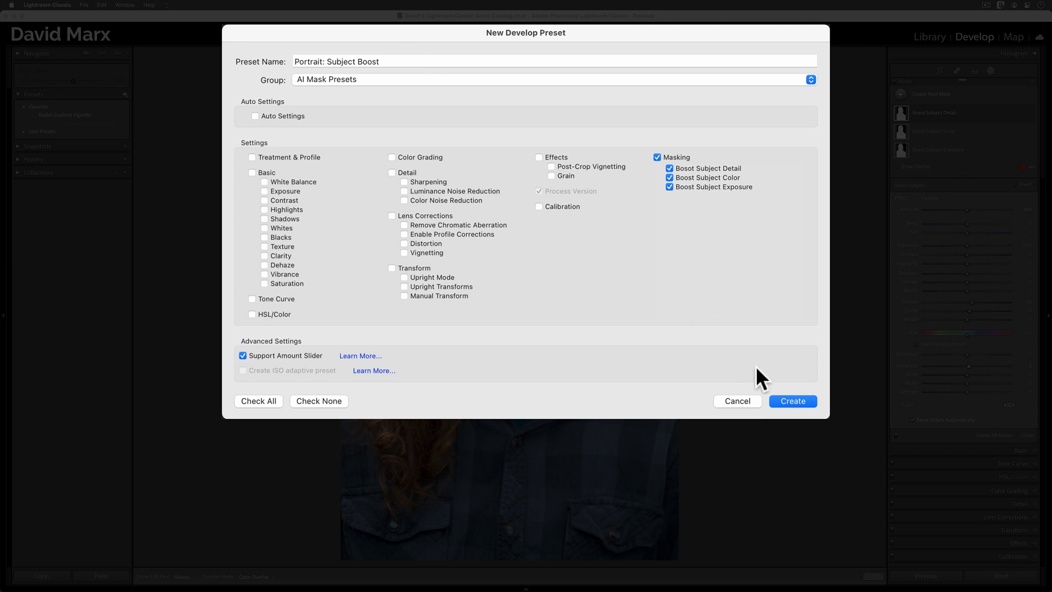
{"action": "left_click", "coordinate": [787, 403]}
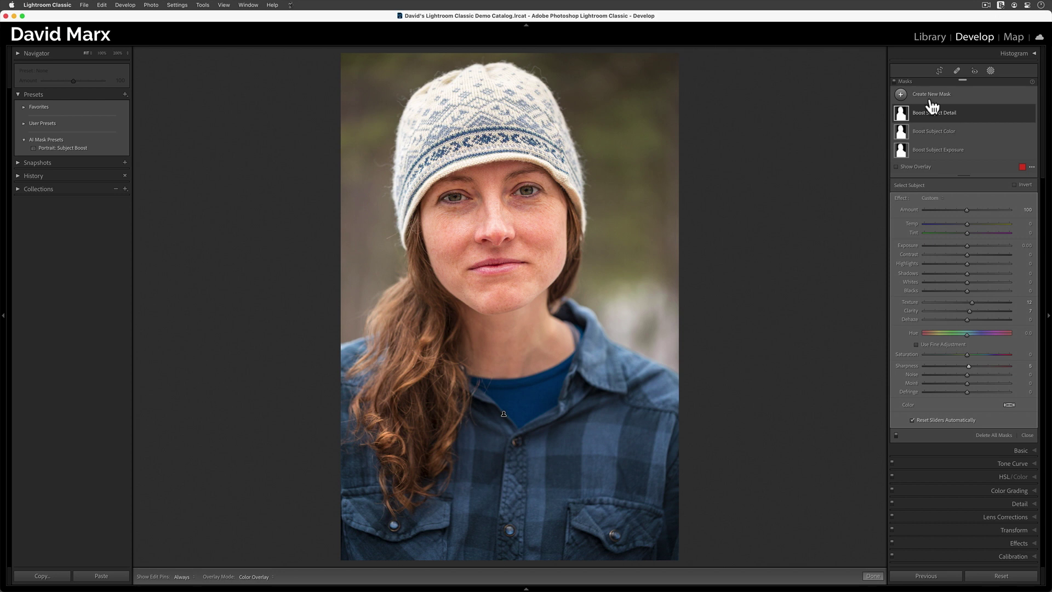
Delete all masks, then reapply Portrait: Subject Boost to restore the three Boost Subject masks.
{"action": "mouse_move", "coordinate": [1001, 115]}
{"action": "left_click", "coordinate": [1019, 112]}
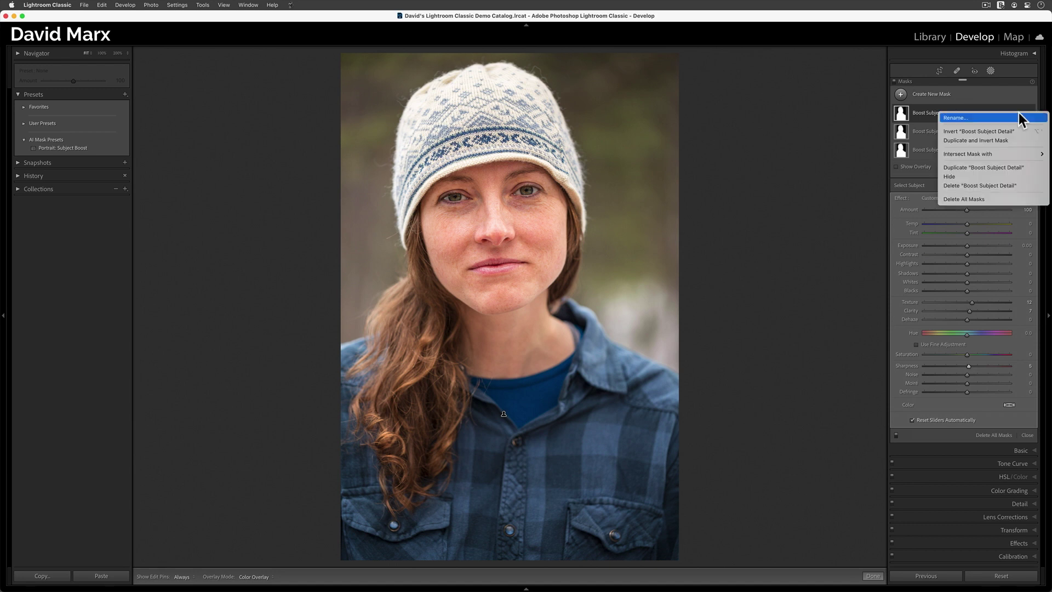
{"action": "left_click", "coordinate": [1008, 199]}
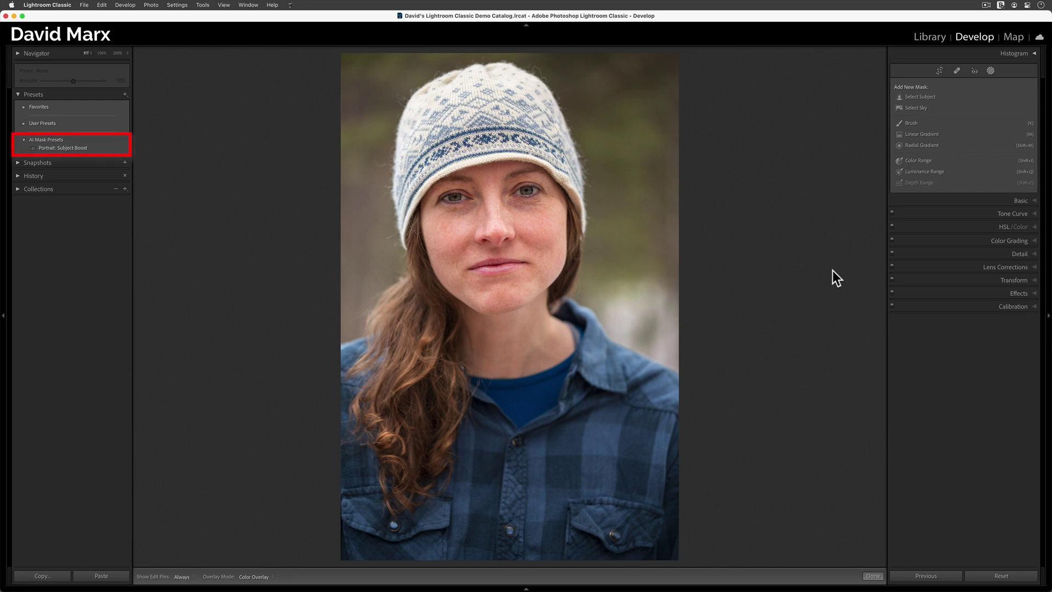
{"action": "left_click", "coordinate": [76, 147]}
{"action": "left_click", "coordinate": [76, 148]}
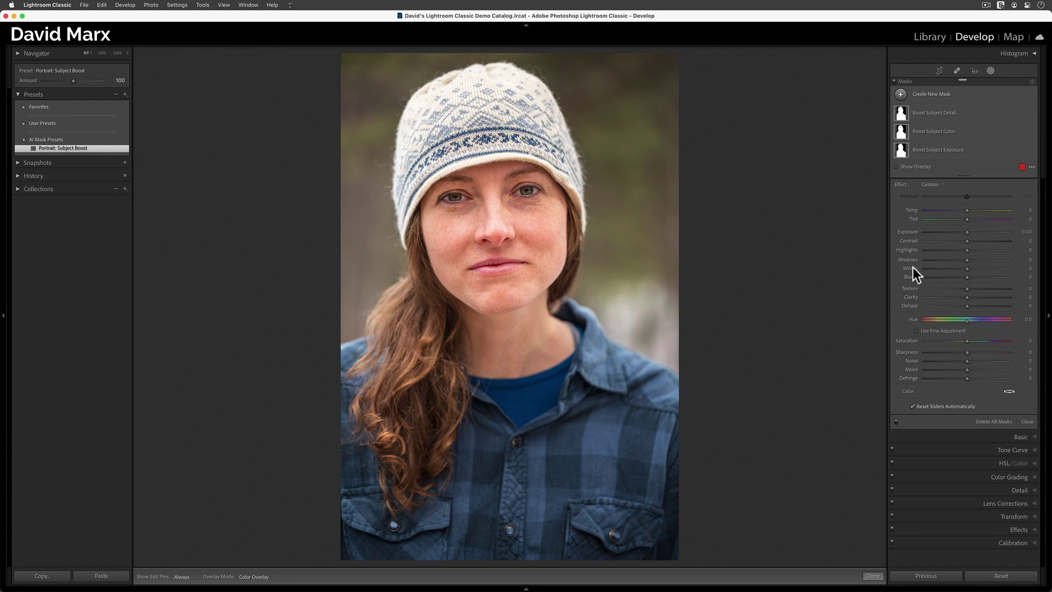
Toggle the masks off and on twice to compare the portrait before and after.
{"action": "left_click", "coordinate": [896, 419]}
{"action": "left_click", "coordinate": [896, 420]}
{"action": "left_click", "coordinate": [896, 420]}
{"action": "left_click", "coordinate": [896, 420]}
Set the Boost Subject Exposure mask's Amount to about 97, then close masking with Shift+W.
{"action": "left_click", "coordinate": [965, 147]}
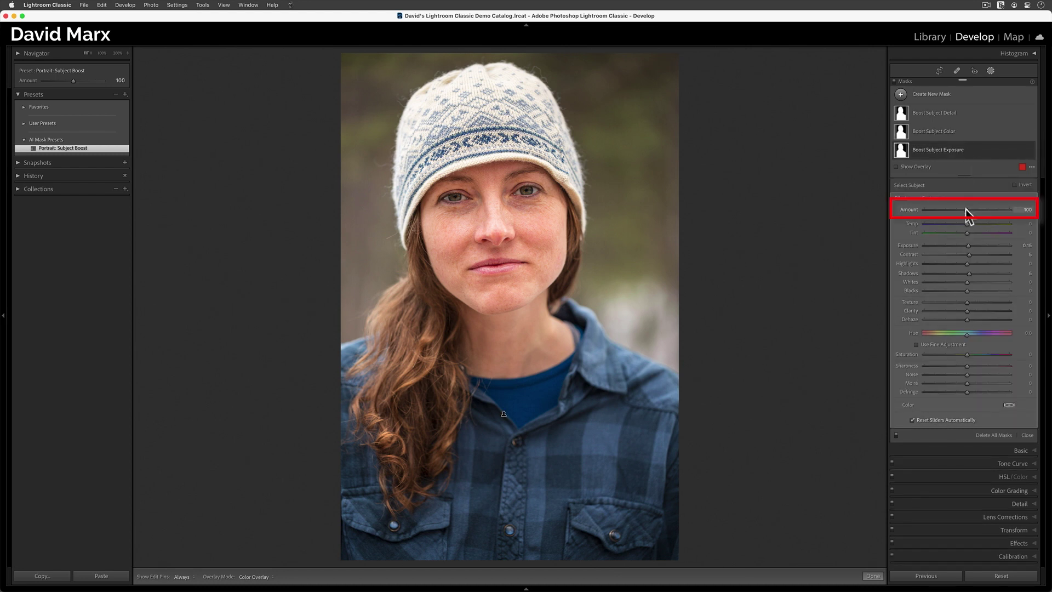
{"action": "mouse_move", "coordinate": [966, 210]}
{"action": "left_mouse_down"}
{"action": "mouse_move", "coordinate": [1008, 209]}
{"action": "mouse_move", "coordinate": [890, 206]}
{"action": "left_mouse_up"}
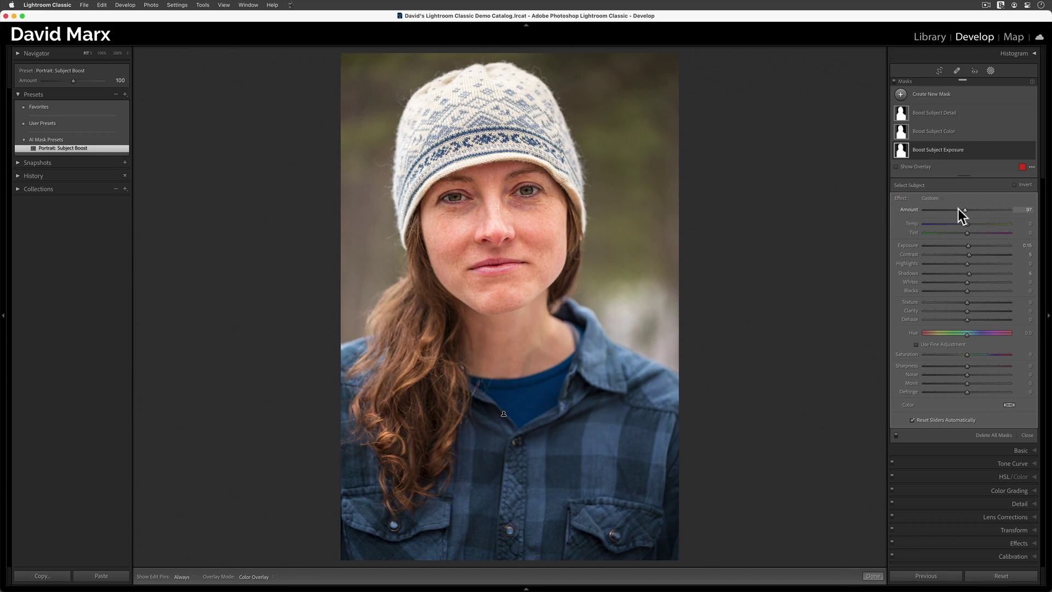
{"action": "left_click_drag", "start_coordinate": [923, 209], "coordinate": [965, 210]}
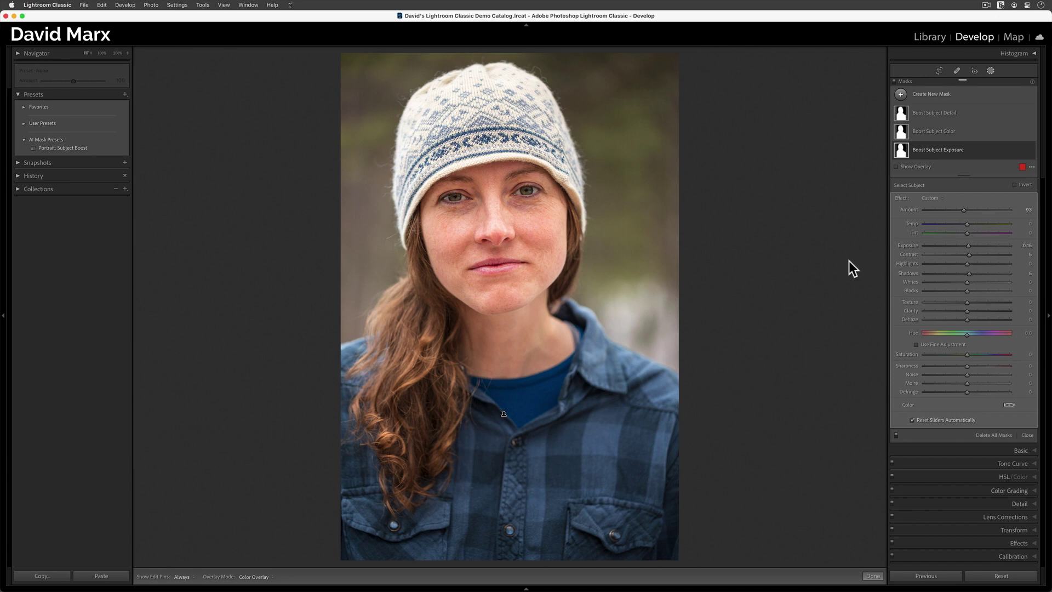
{"action": "left_click", "coordinate": [895, 434]}
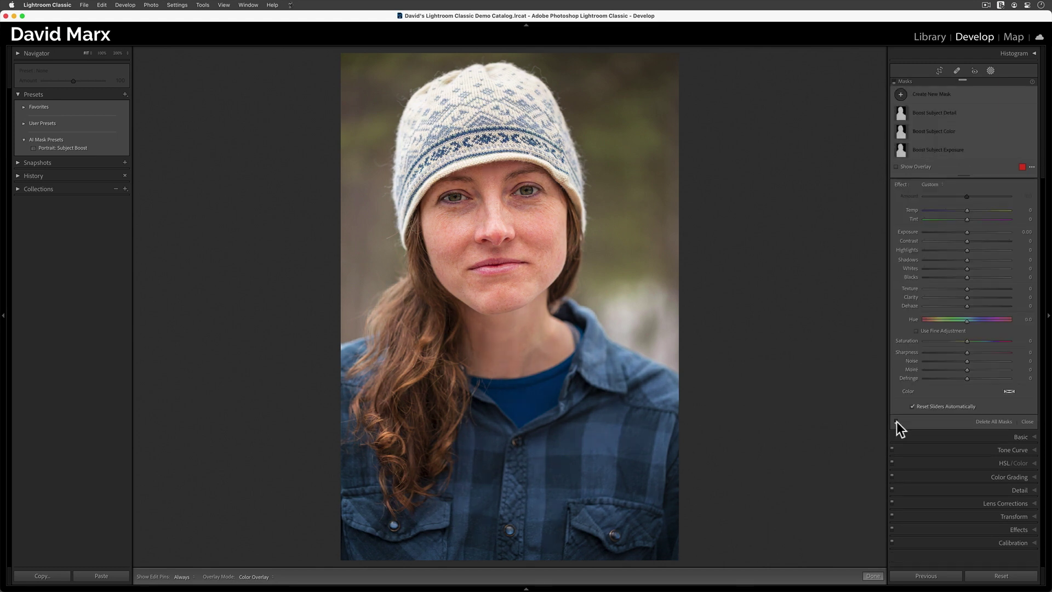
{"action": "key", "text": "shift+w"}
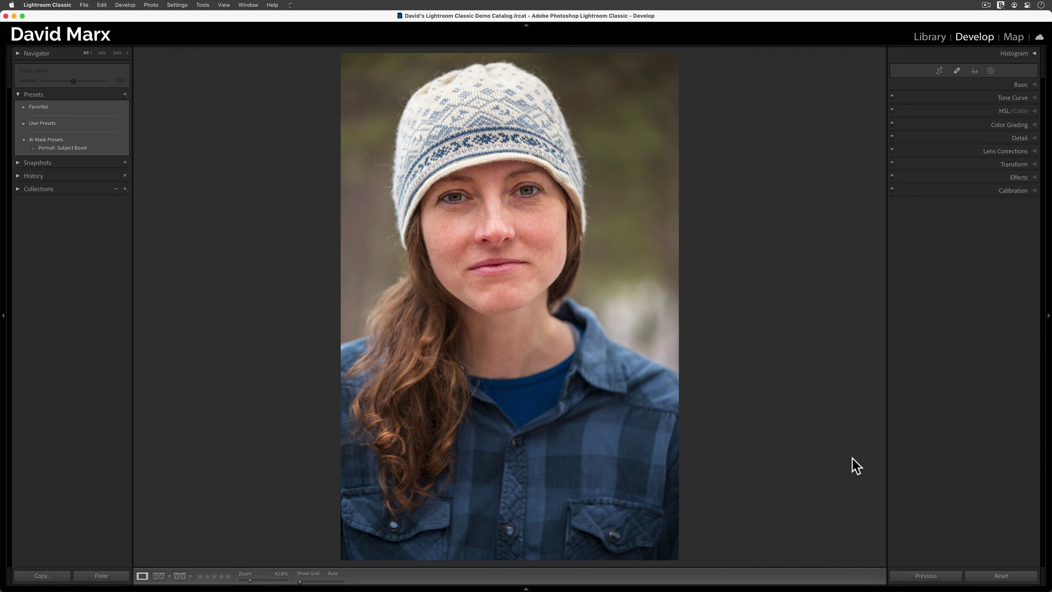
On the hammock-and-dog photo, apply Portrait: Subject Boost and check its mask overlay covers both subjects.
{"action": "key", "text": "Right"}
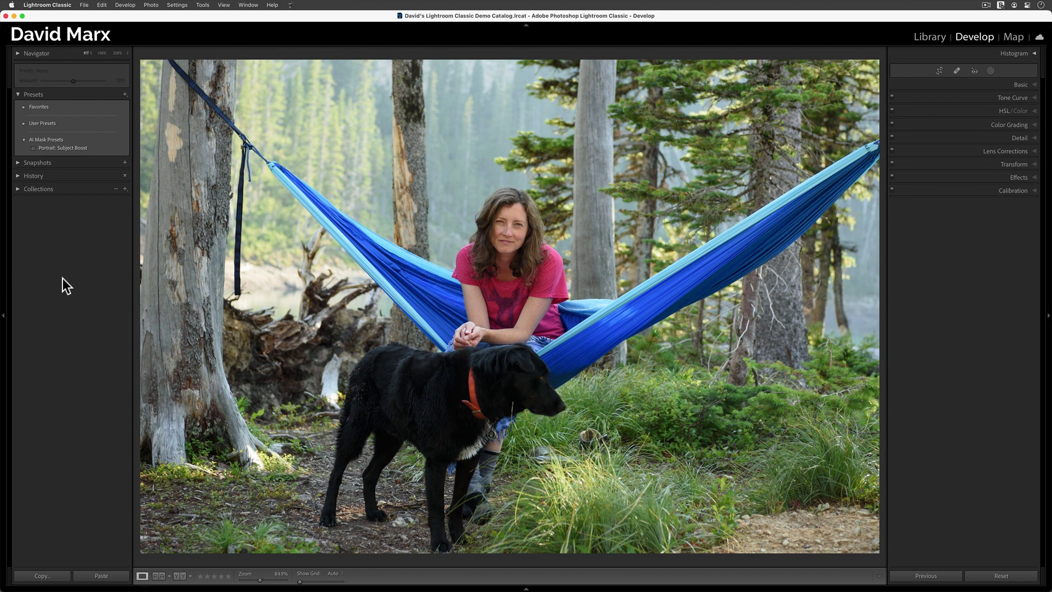
{"action": "left_click", "coordinate": [57, 149]}
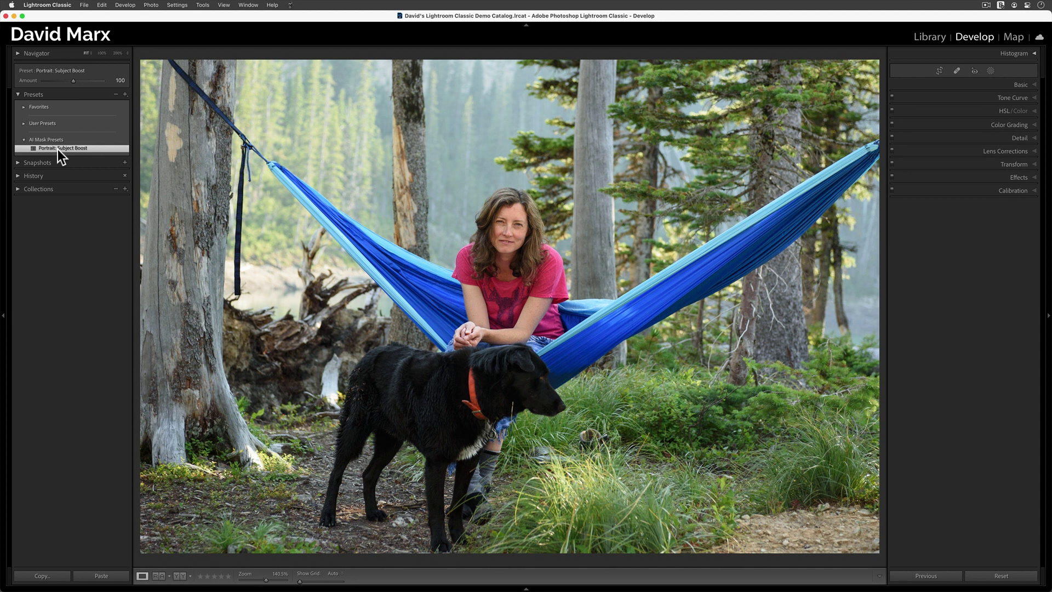
{"action": "left_click", "coordinate": [990, 70]}
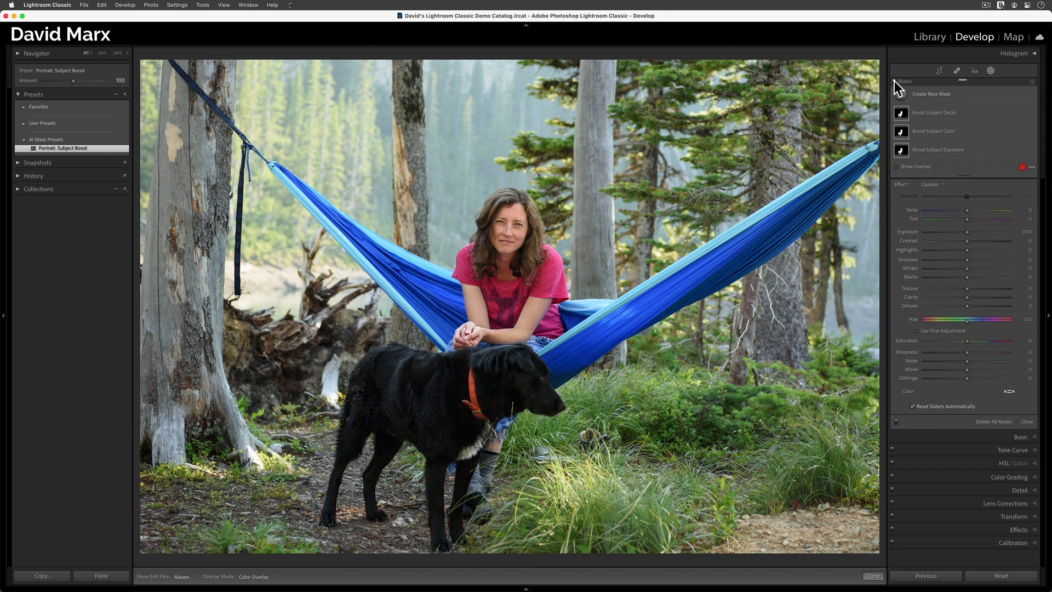
{"action": "left_click", "coordinate": [909, 166]}
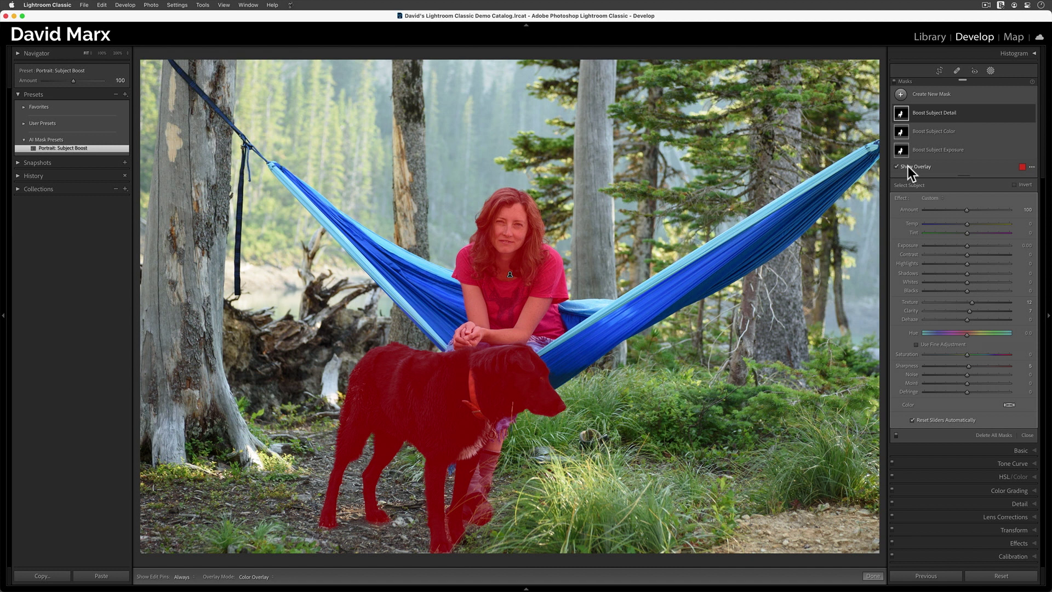
{"action": "left_click", "coordinate": [908, 166]}
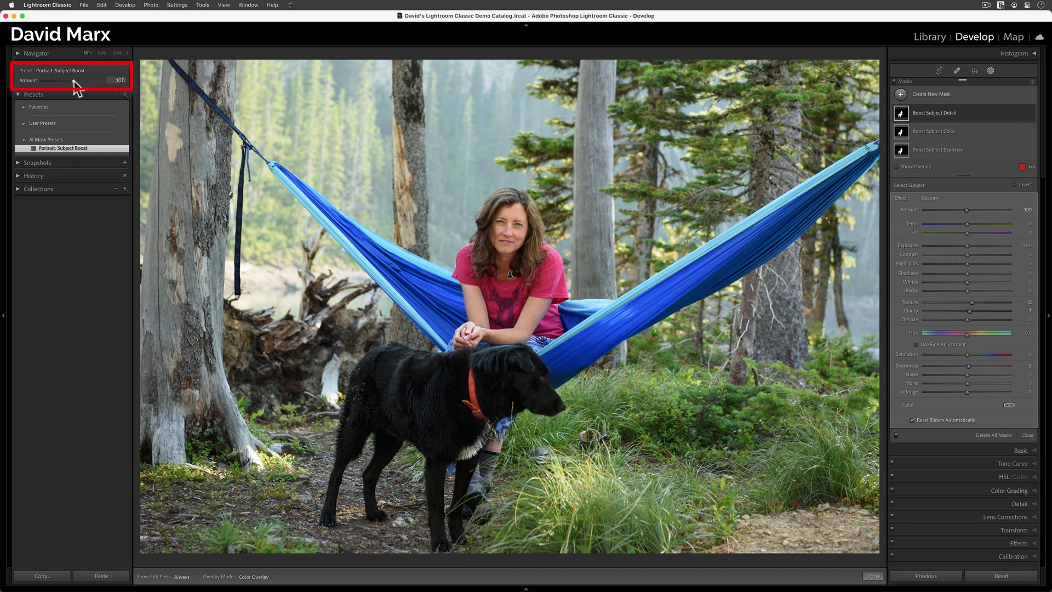
Lower the Portrait: Subject Boost preset Amount to 0, deselect the mask, and toggle the Before view.
{"action": "mouse_move", "coordinate": [73, 80]}
{"action": "left_mouse_down"}
{"action": "mouse_move", "coordinate": [51, 84]}
{"action": "mouse_move", "coordinate": [105, 83]}
{"action": "mouse_move", "coordinate": [41, 83]}
{"action": "left_mouse_up"}
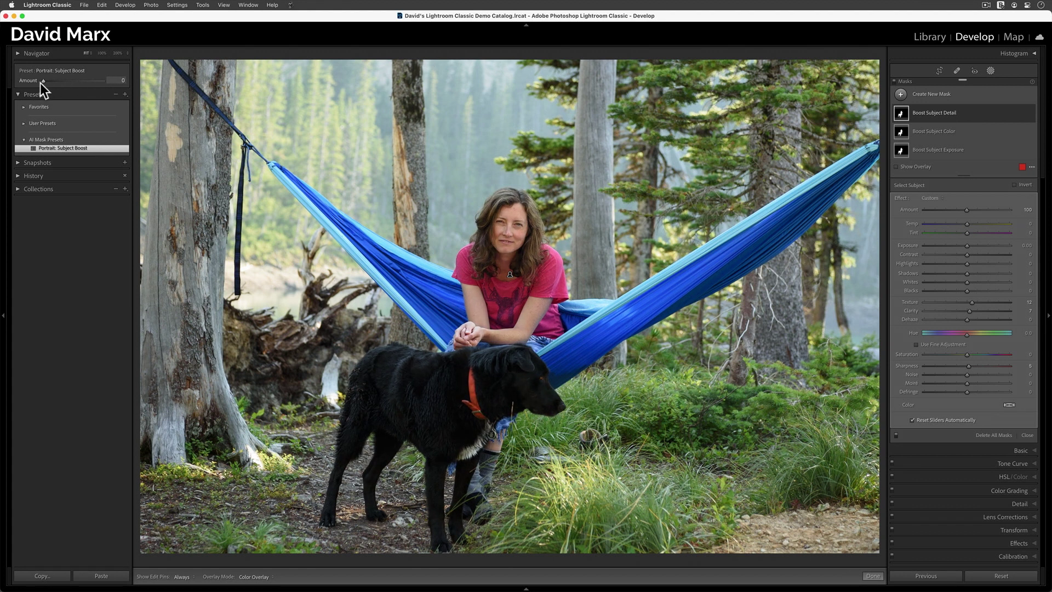
{"action": "left_click_drag", "start_coordinate": [65, 82], "coordinate": [38, 85]}
{"action": "left_click", "coordinate": [225, 156]}
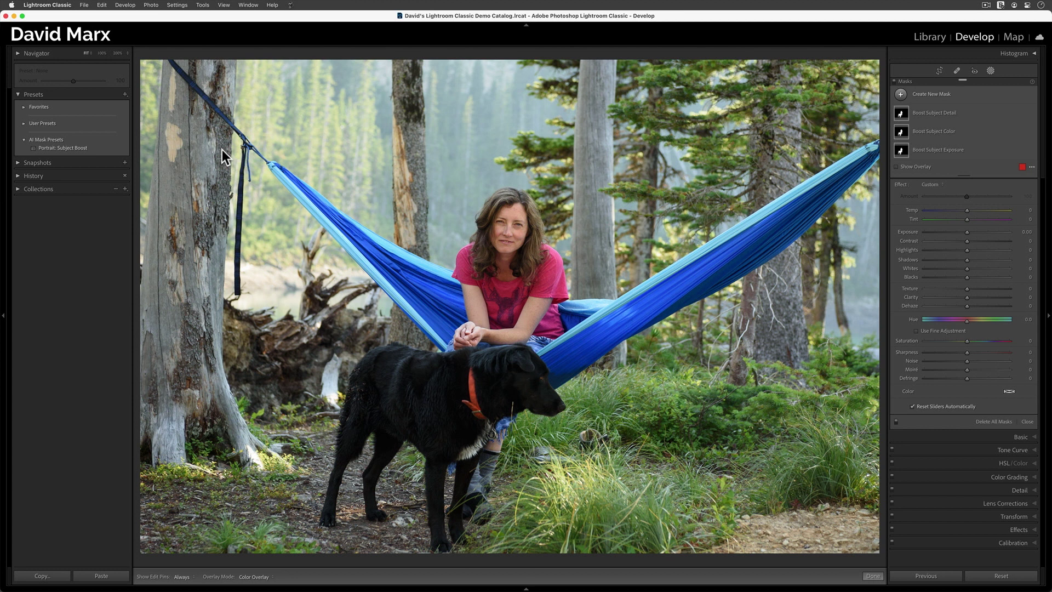
{"action": "key", "text": "backslash"}
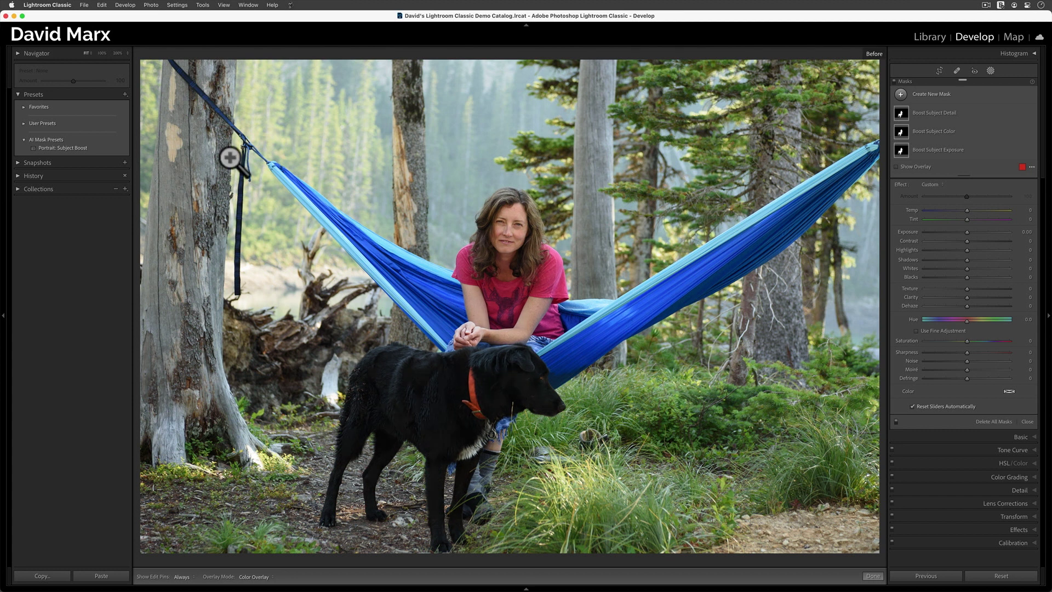
{"action": "key", "text": "backslash"}
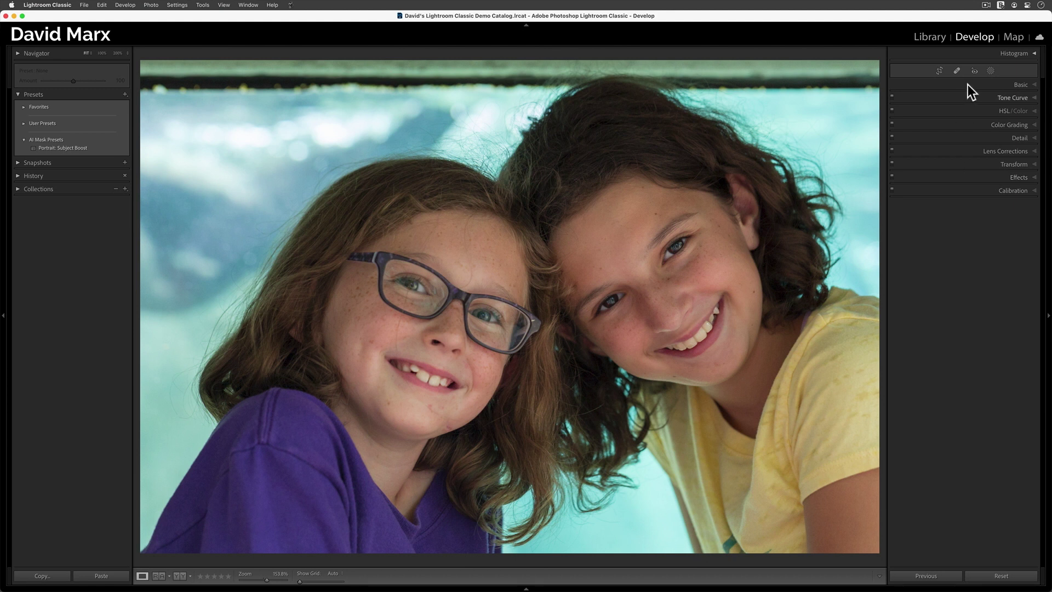
Create a Select Subject mask on the girls' photo and preview its overlay.
{"action": "left_click", "coordinate": [990, 70]}
{"action": "left_click", "coordinate": [926, 97]}
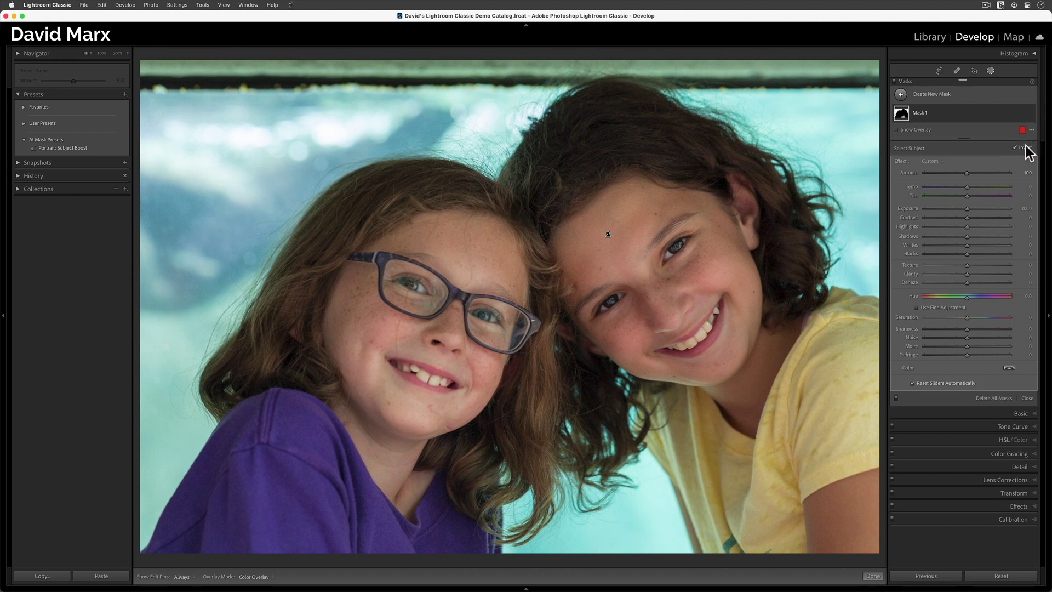
{"action": "left_click", "coordinate": [909, 131]}
{"action": "left_click", "coordinate": [909, 131]}
Set the mask to Exposure -0.15, Contrast -10 and Highlights -7.
{"action": "left_click", "coordinate": [966, 209]}
{"action": "left_click_drag", "start_coordinate": [966, 209], "coordinate": [964, 210]}
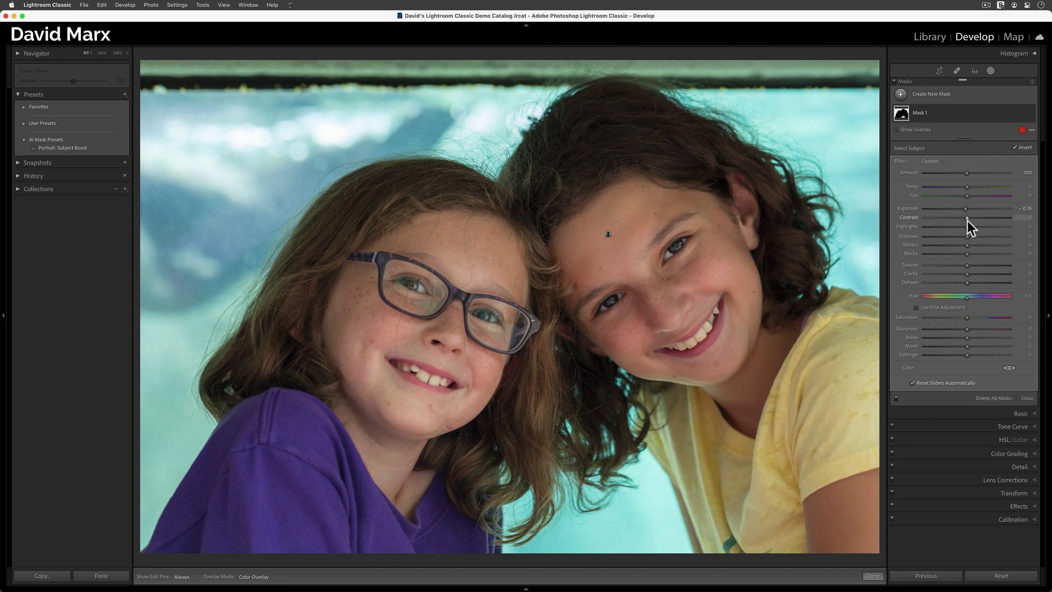
{"action": "left_click", "coordinate": [1023, 217]}
{"action": "type", "text": "-10"}
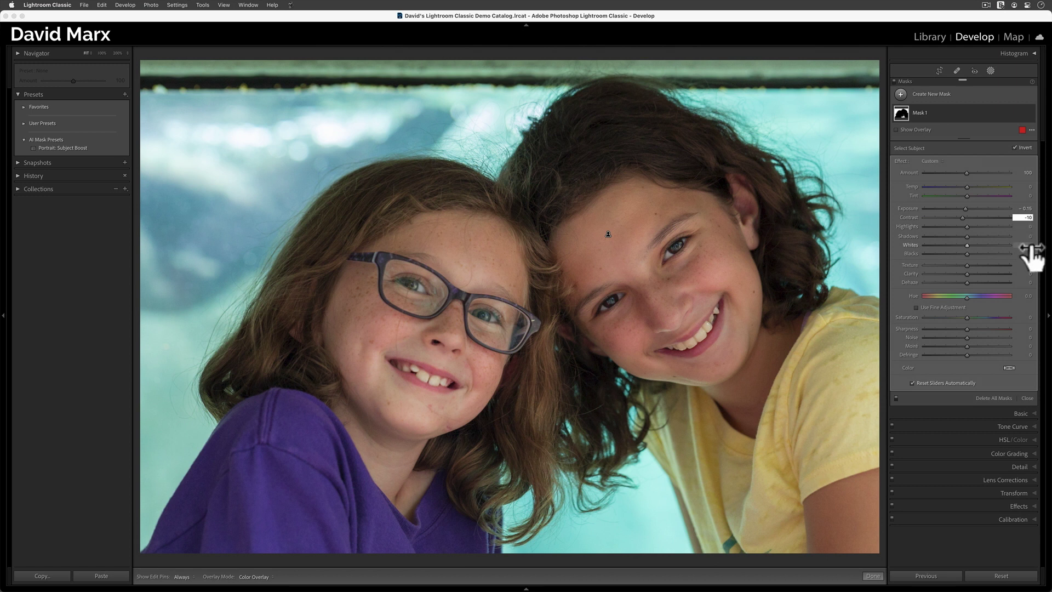
{"action": "left_click", "coordinate": [1023, 226]}
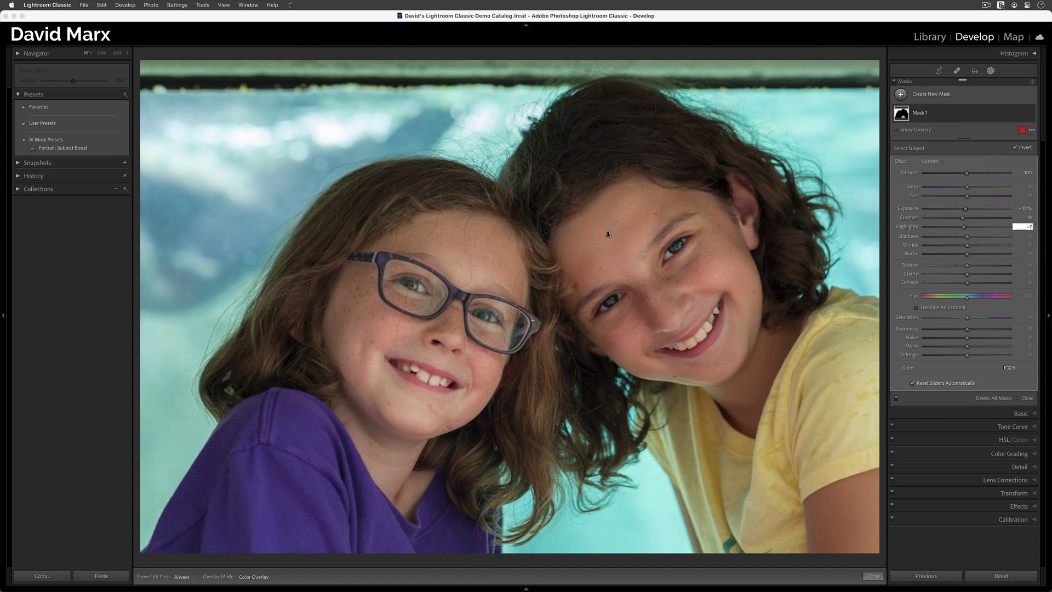
{"action": "type", "text": "-7"}
Rename the mask to 'Reduce Background Exposure'.
{"action": "right_click", "coordinate": [1020, 115]}
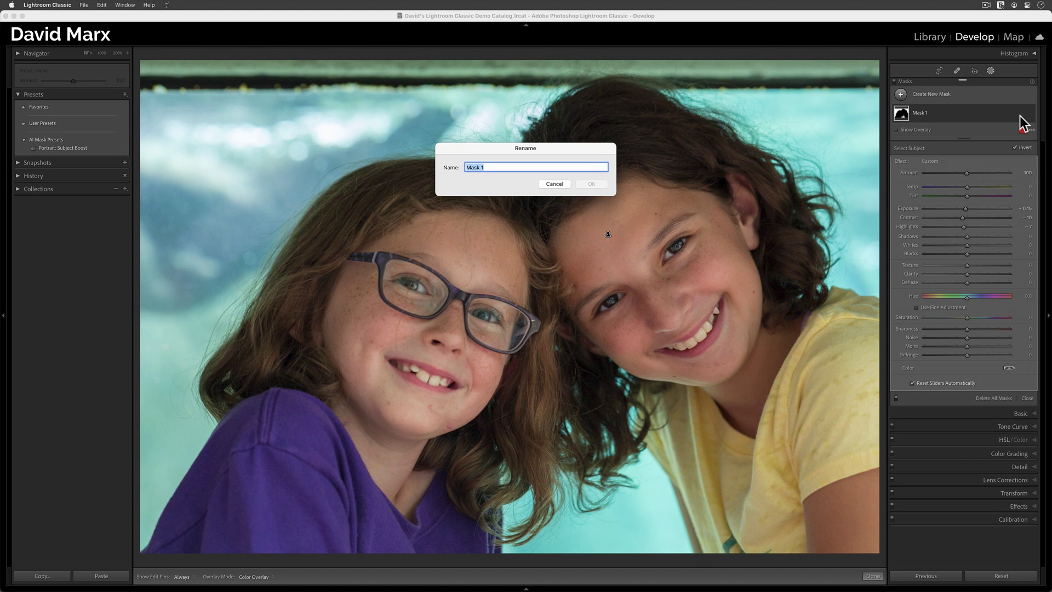
{"action": "type", "text": "Reduce Background Exposure"}
{"action": "key", "text": "Return"}
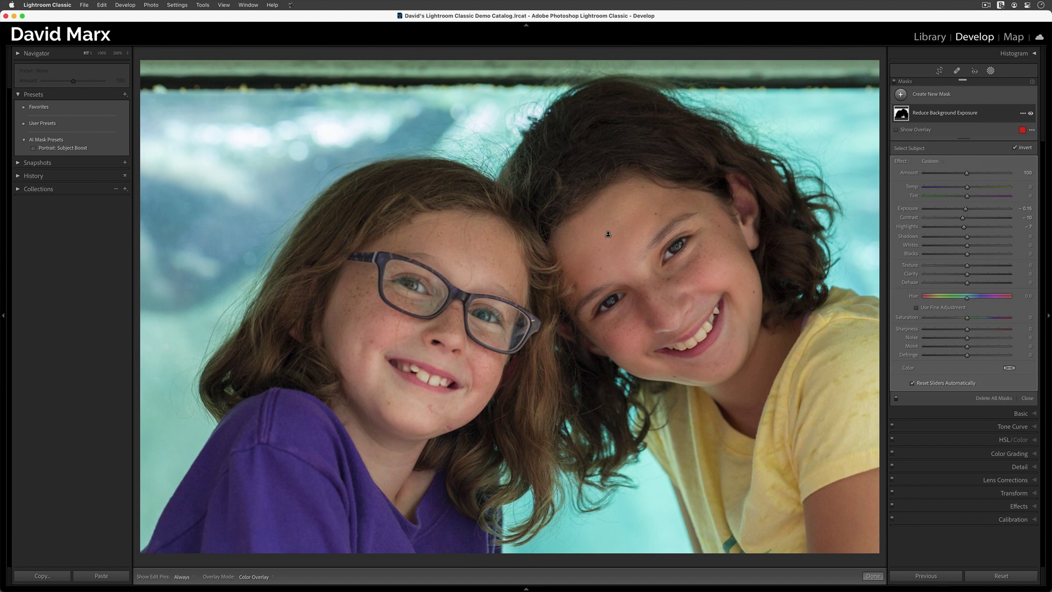
Add a new Select Subject mask and invert it to cover the background.
{"action": "left_click", "coordinate": [940, 97]}
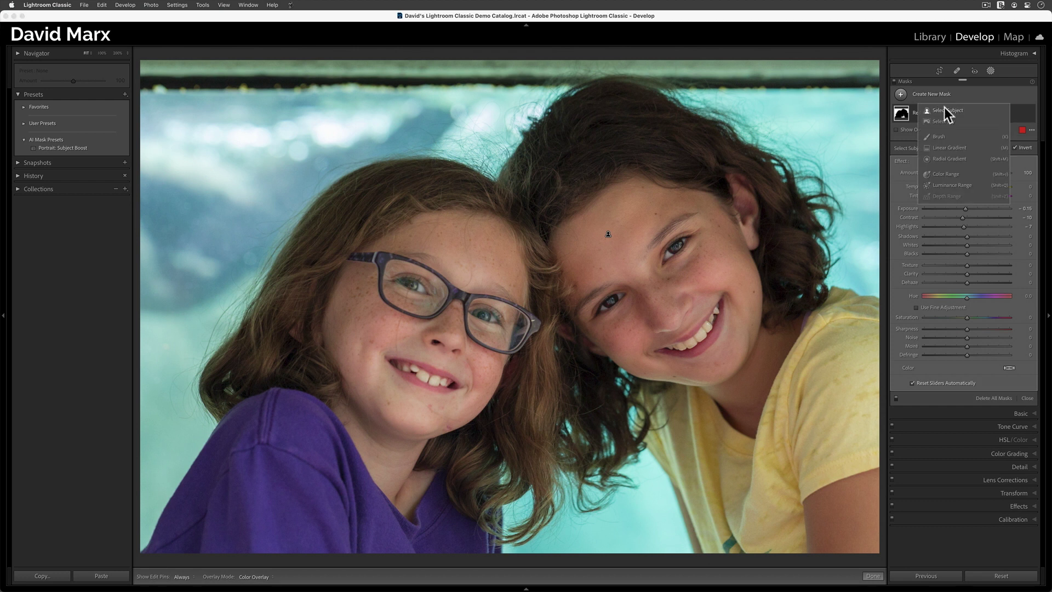
{"action": "left_click", "coordinate": [945, 109]}
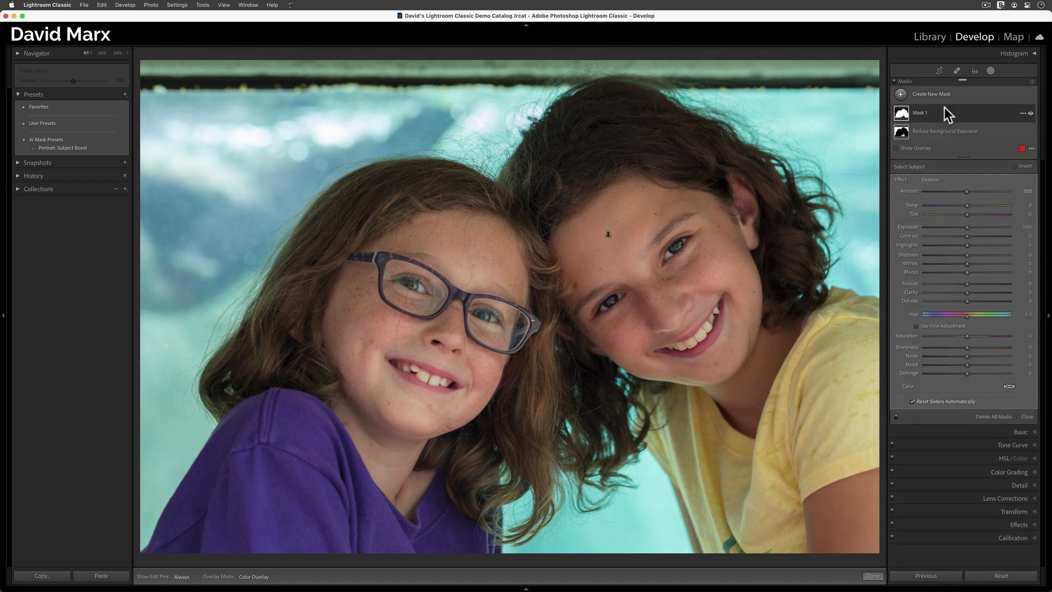
{"action": "left_click", "coordinate": [1022, 166]}
Cool the background mask slightly (Temp -8) and begin renaming it.
{"action": "left_click_drag", "start_coordinate": [967, 205], "coordinate": [963, 206]}
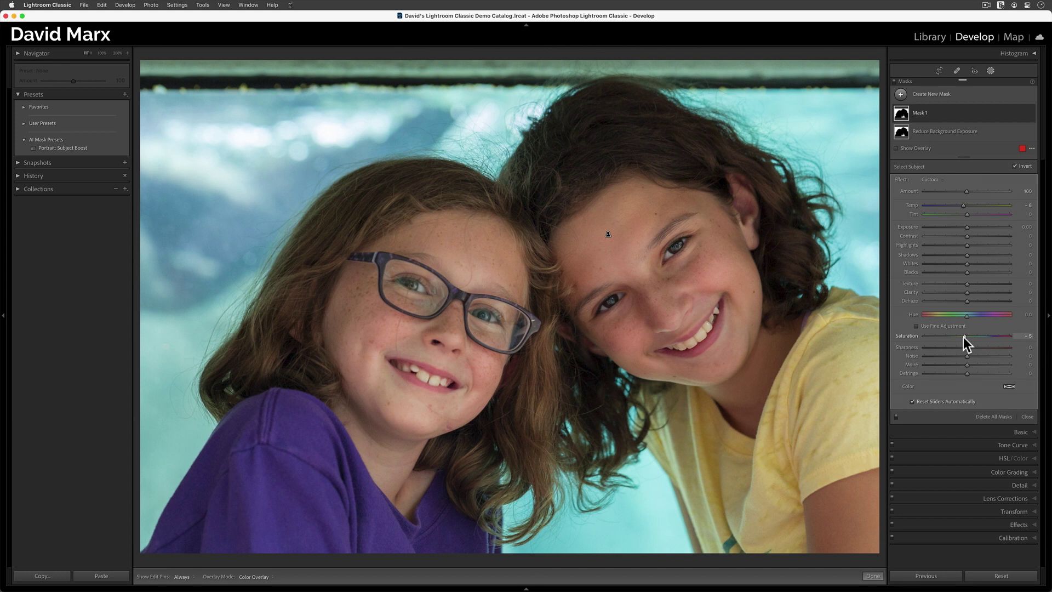
{"action": "right_click", "coordinate": [1013, 114]}
{"action": "left_click", "coordinate": [1011, 120]}
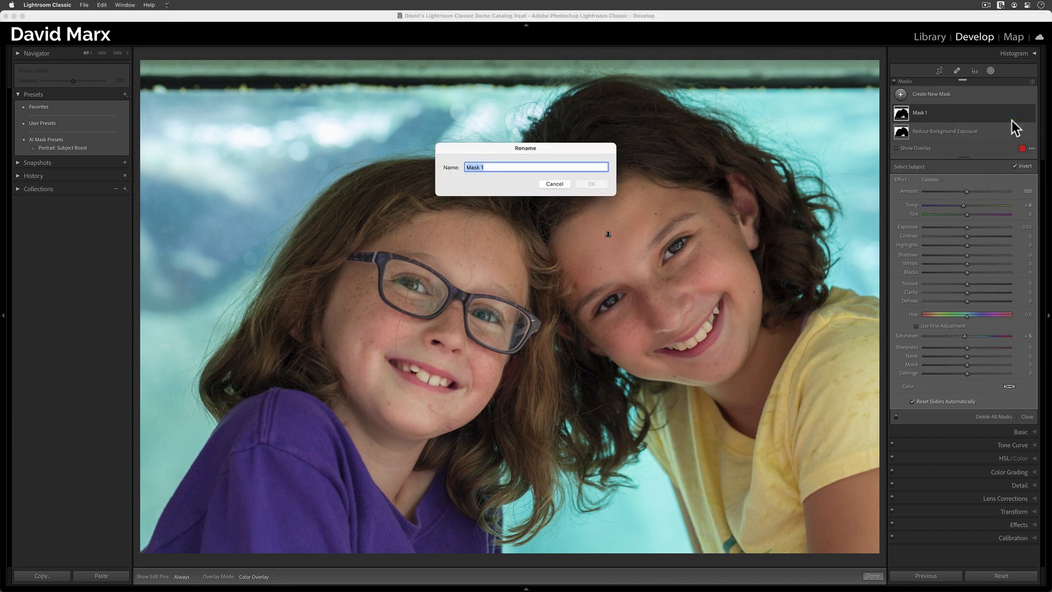
Name the colour mask 'Reduce Background Color' and add another inverted Select Subject mask.
{"action": "type", "text": "Reduce Background Color"}
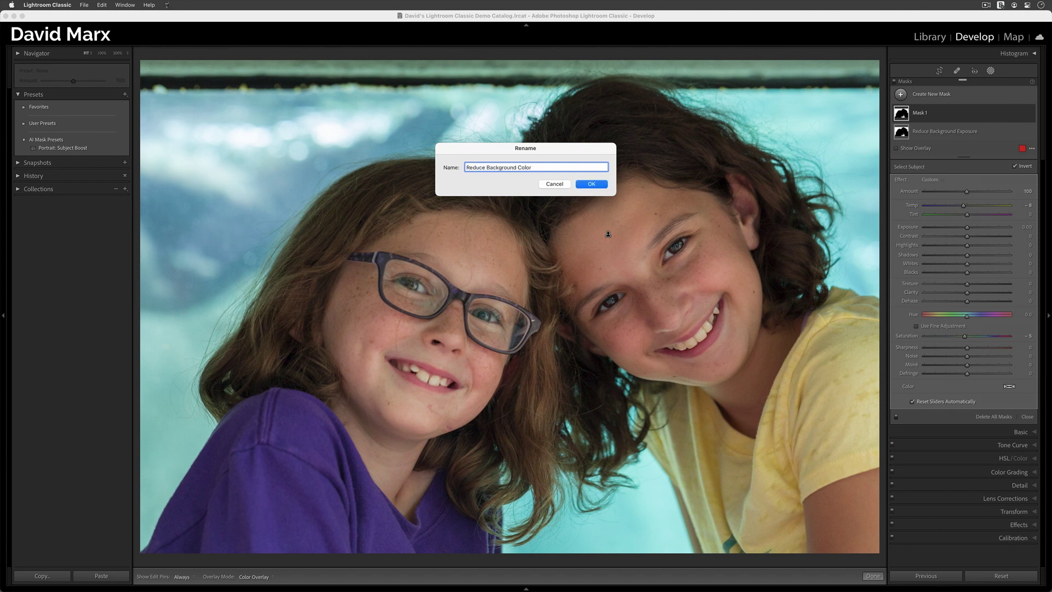
{"action": "key", "text": "Return"}
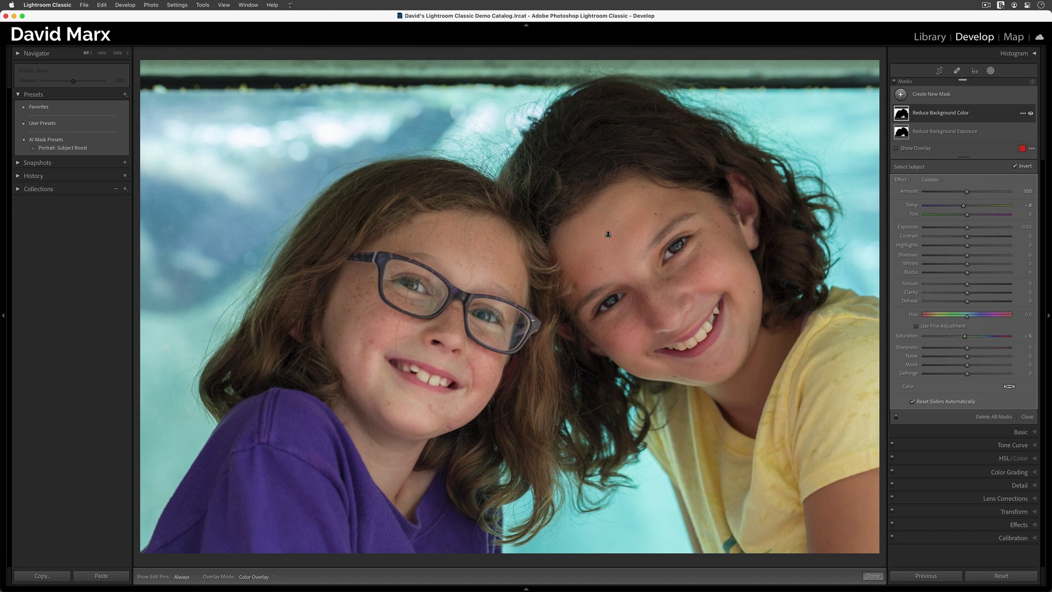
{"action": "left_click", "coordinate": [934, 97]}
{"action": "left_click", "coordinate": [938, 107]}
{"action": "left_click", "coordinate": [1015, 185]}
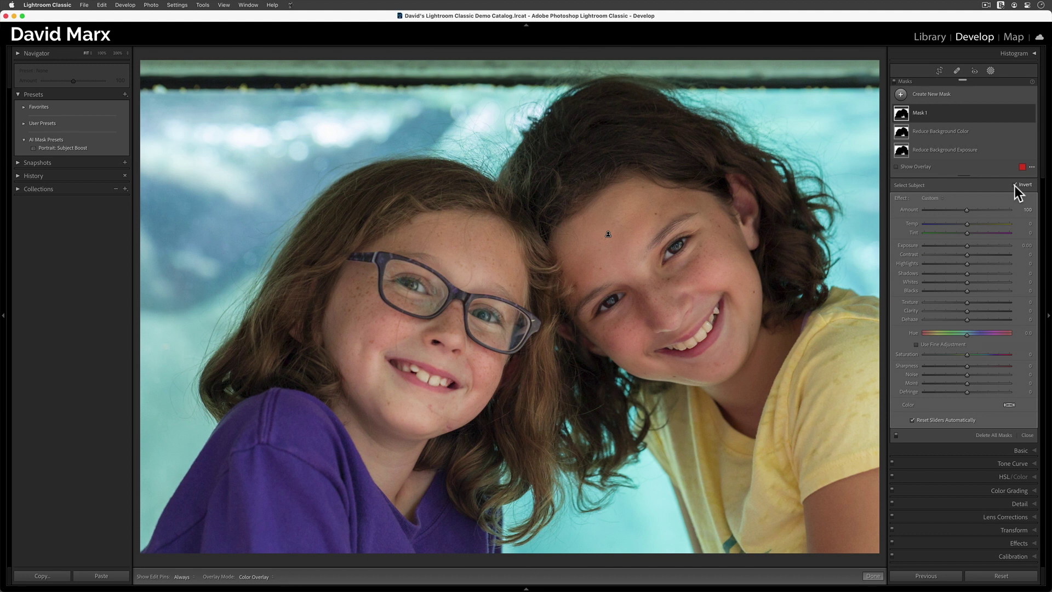
Set the new mask's Texture -10, Clarity -5 and Sharpness -5.
{"action": "left_click", "coordinate": [1027, 302]}
{"action": "type", "text": "-10"}
{"action": "key", "text": "Return"}
{"action": "left_click", "coordinate": [1028, 310]}
{"action": "type", "text": "-5"}
{"action": "left_click", "coordinate": [1027, 365]}
{"action": "type", "text": "-5"}
{"action": "key", "text": "Tab"}
Rename the mask to 'Reduce Background Detail'.
{"action": "left_click", "coordinate": [1021, 113]}
{"action": "left_click", "coordinate": [1020, 115]}
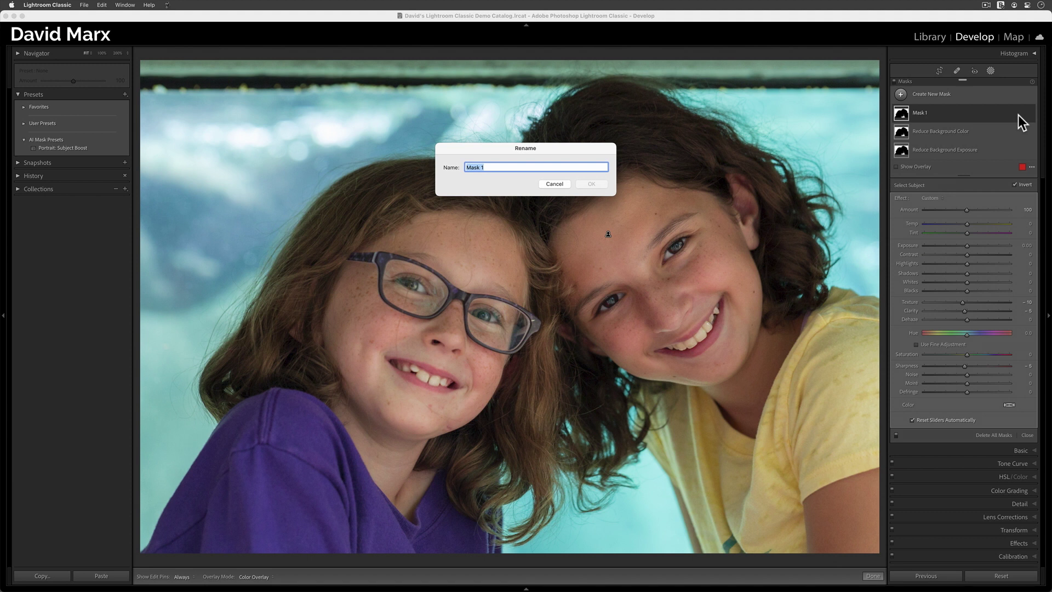
{"action": "type", "text": "Reduce B"}
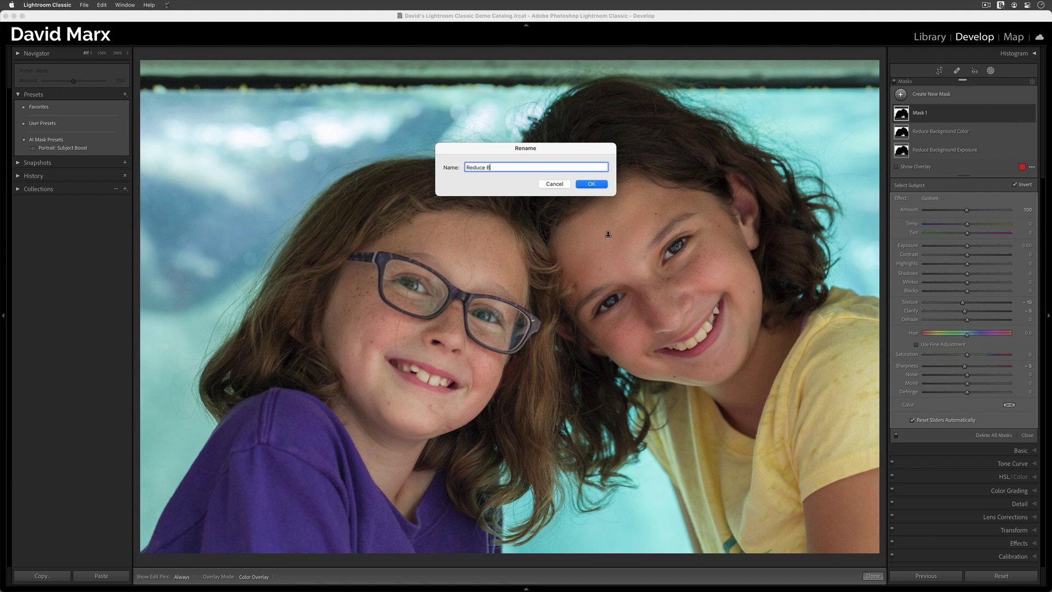
{"action": "type", "text": "ackground Detail"}
{"action": "key", "text": "Return"}
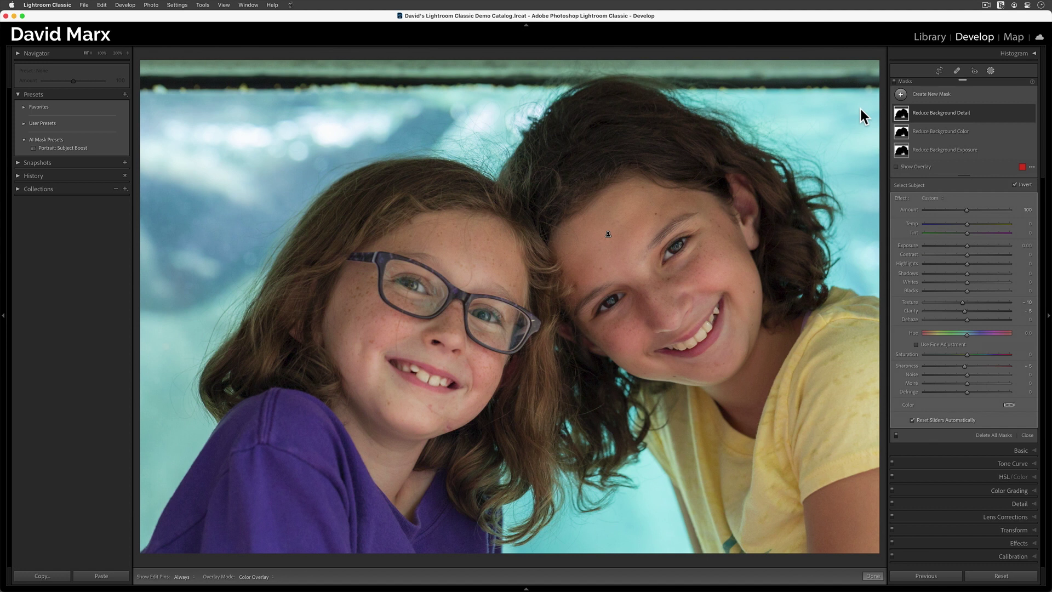
Save the three masks as develop preset 'Portrait: Reduce Background' in AI Mask Presets.
{"action": "left_click", "coordinate": [124, 95]}
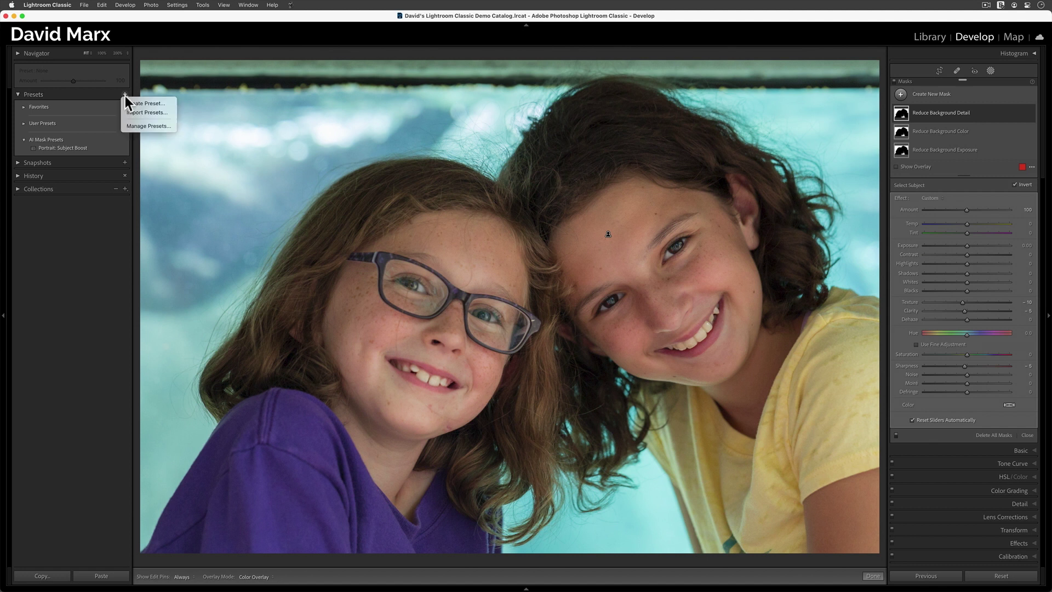
{"action": "left_click", "coordinate": [127, 100]}
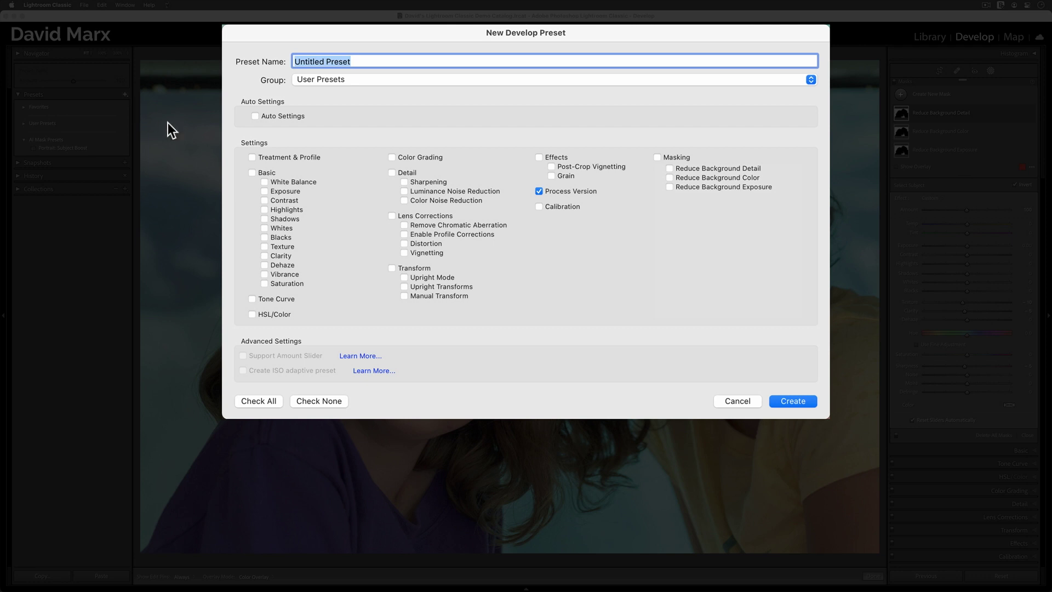
{"action": "left_click", "coordinate": [674, 156]}
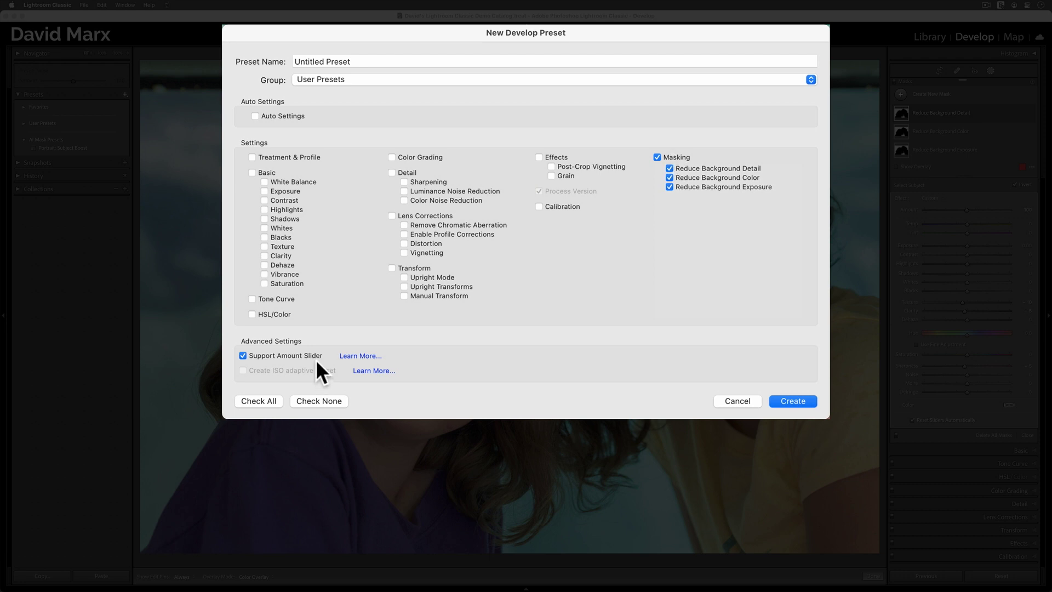
{"action": "left_click", "coordinate": [357, 61]}
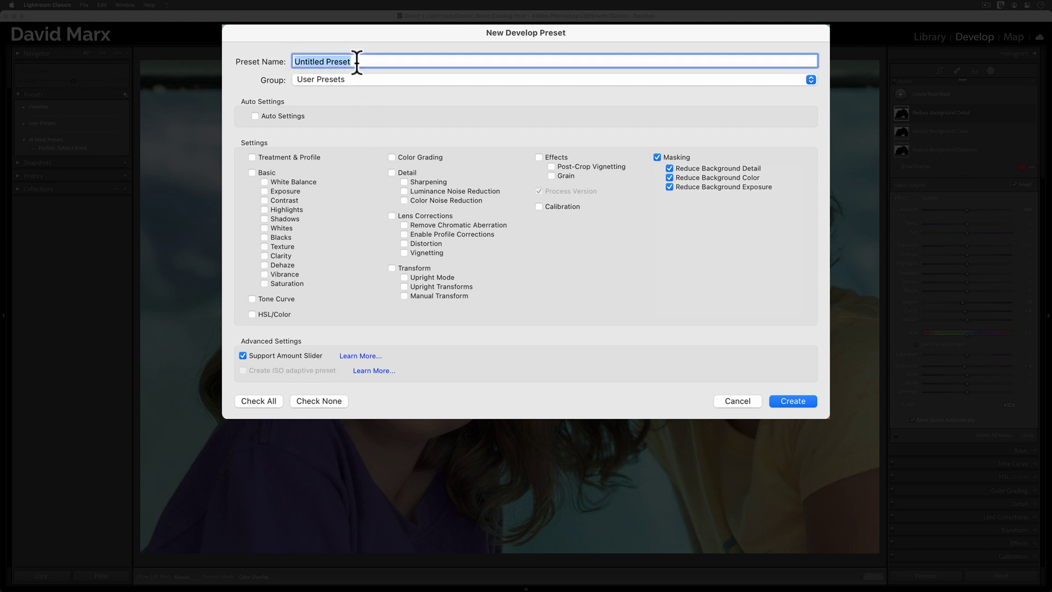
{"action": "type", "text": "Portrait: "}
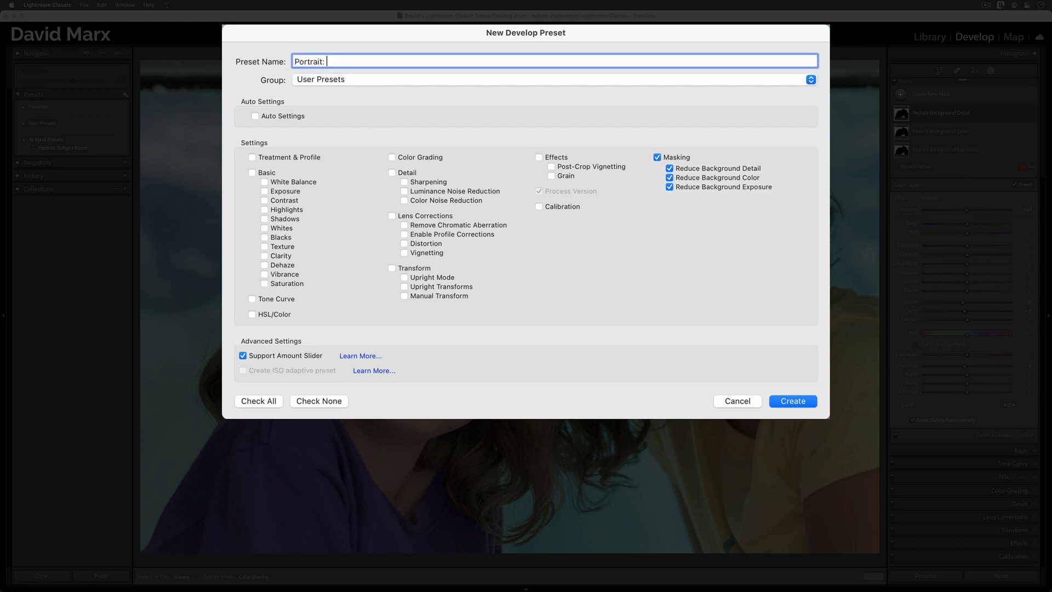
{"action": "type", "text": "Reduce Background"}
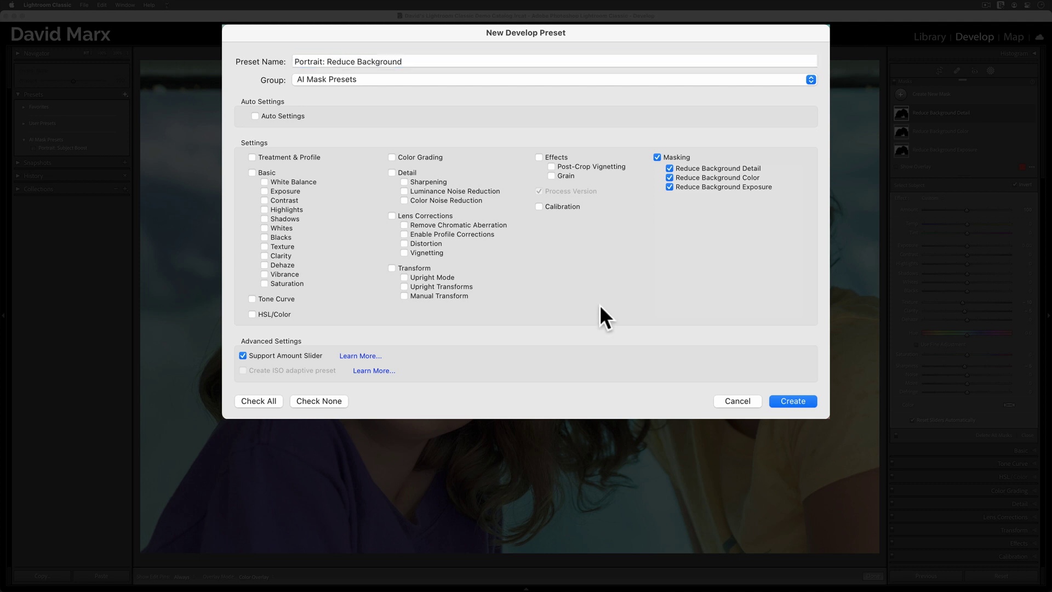
{"action": "left_click", "coordinate": [793, 401]}
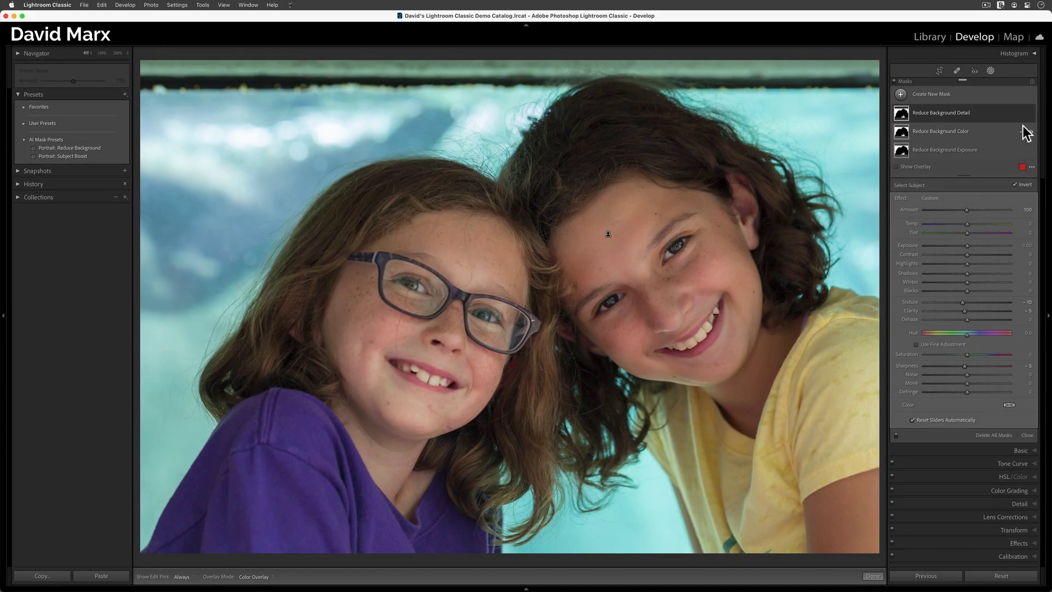
Delete all masks and reapply the Portrait: Reduce Background preset at Amount 150.
{"action": "left_click", "coordinate": [1023, 151]}
{"action": "left_click", "coordinate": [984, 239]}
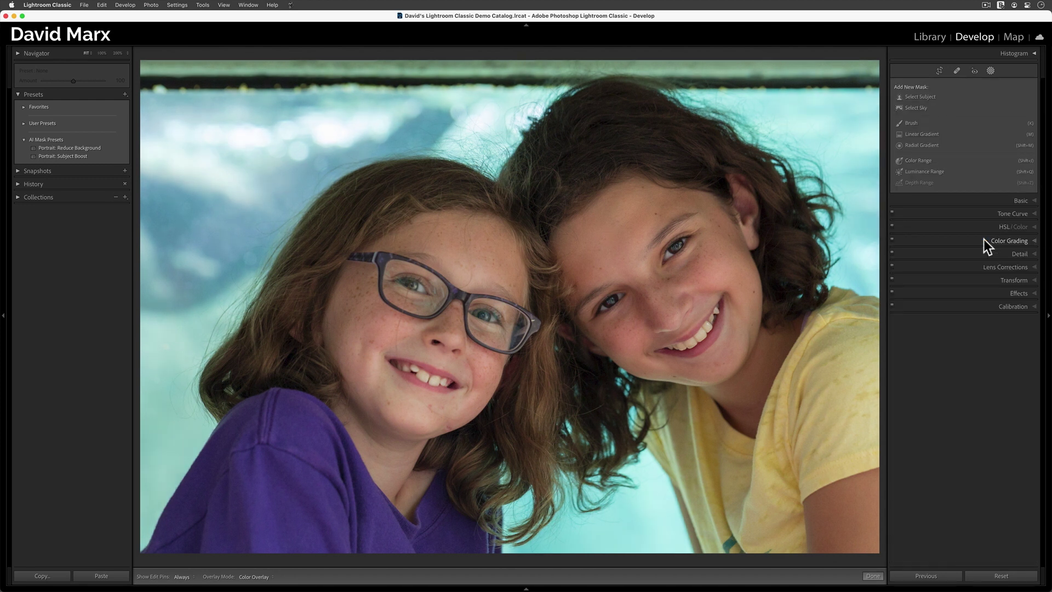
{"action": "key", "text": "super+shift+2"}
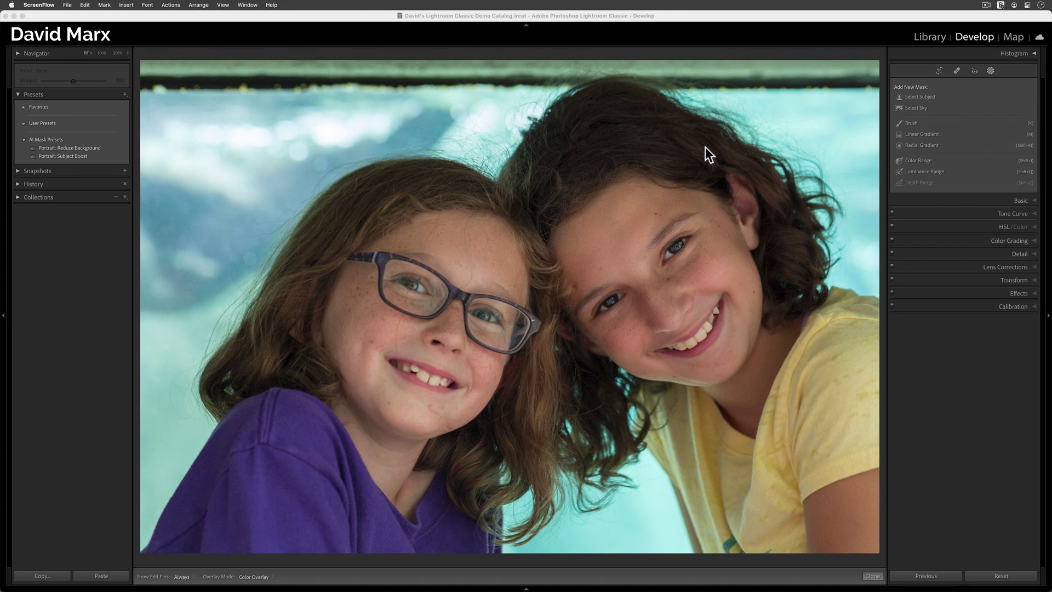
{"action": "left_click", "coordinate": [89, 149]}
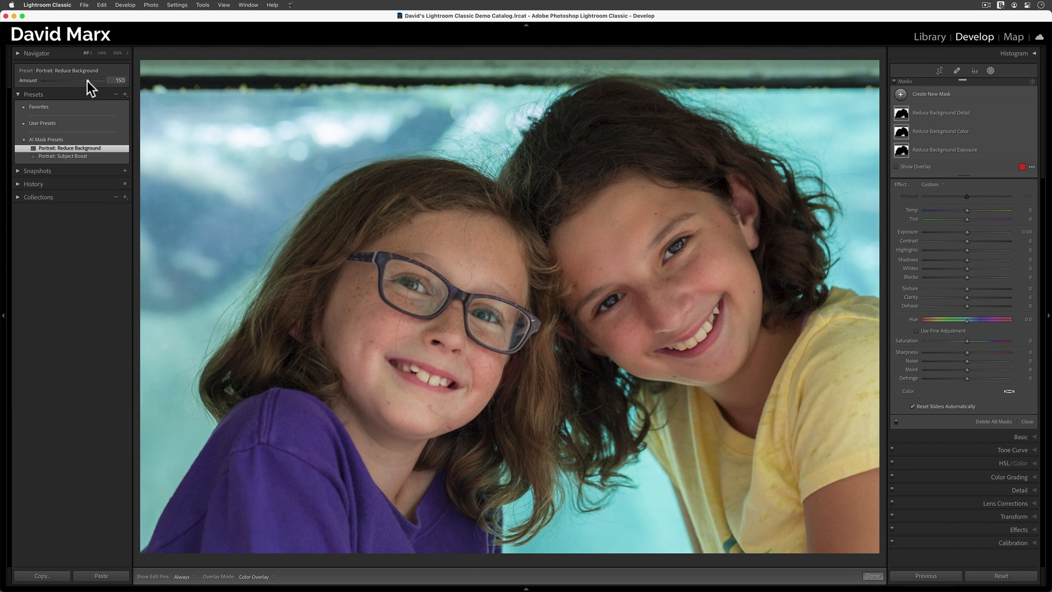
Apply Portrait: Subject Boost, inspect its Boost Subject Color mask, and close masking.
{"action": "left_click", "coordinate": [68, 158]}
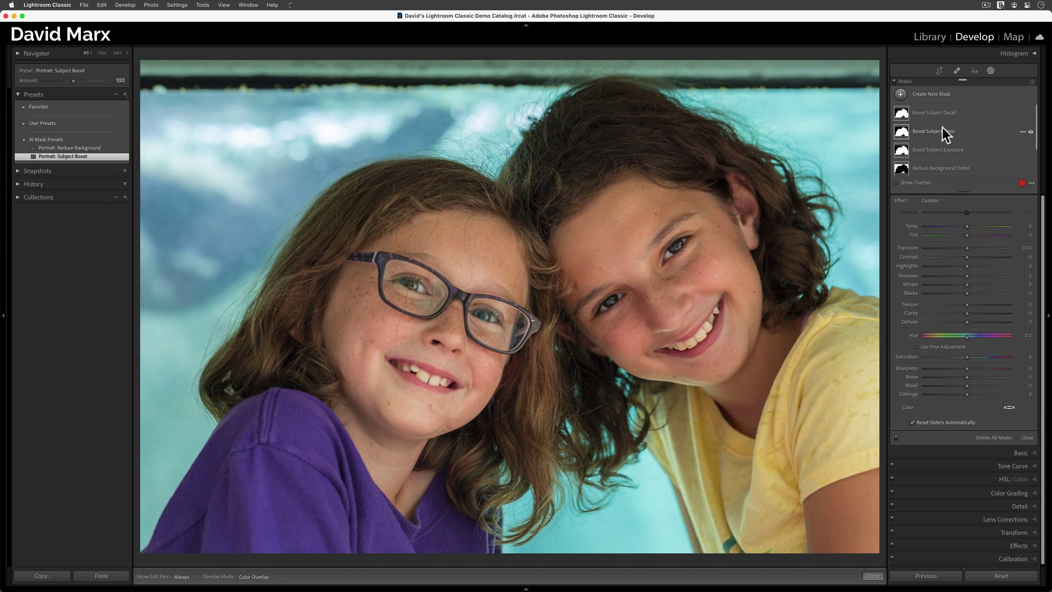
{"action": "left_click", "coordinate": [940, 129]}
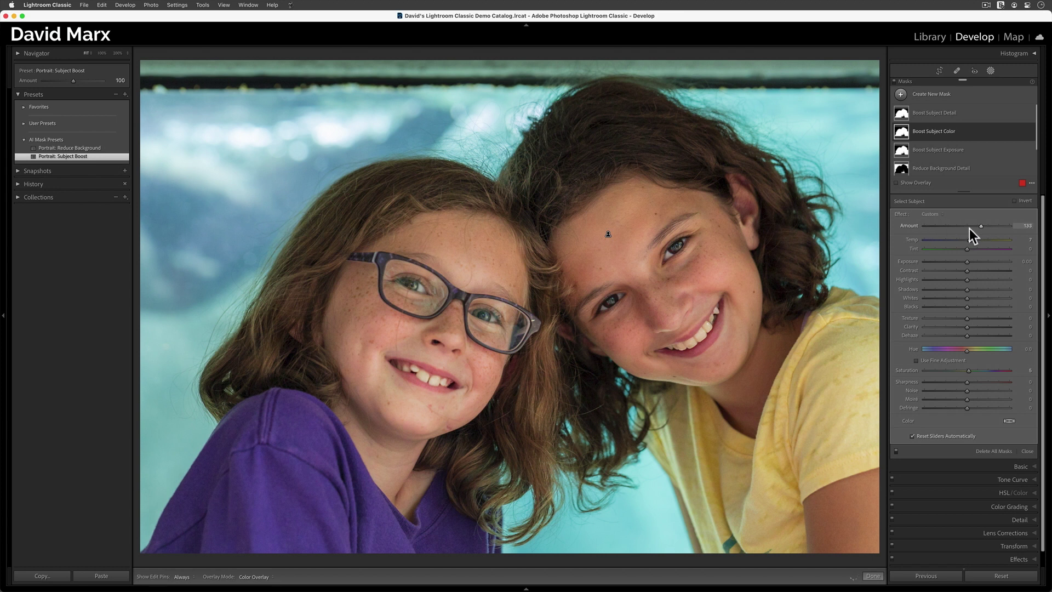
{"action": "left_click", "coordinate": [875, 576]}
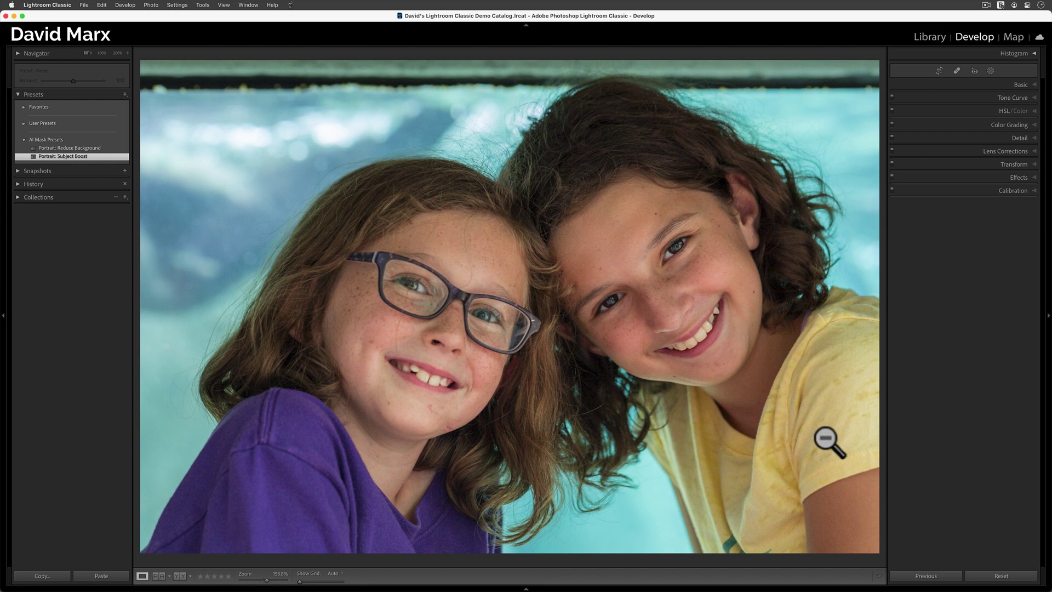
Hide the panels and show Before/After side by side, panned to the right girl's face.
{"action": "key", "text": "Tab"}
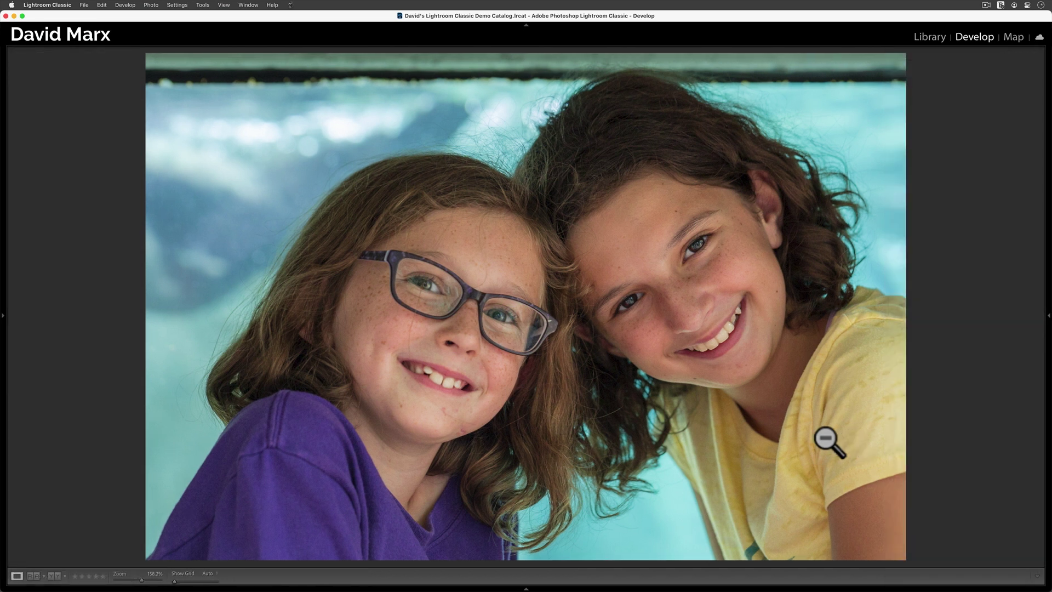
{"action": "key", "text": "y"}
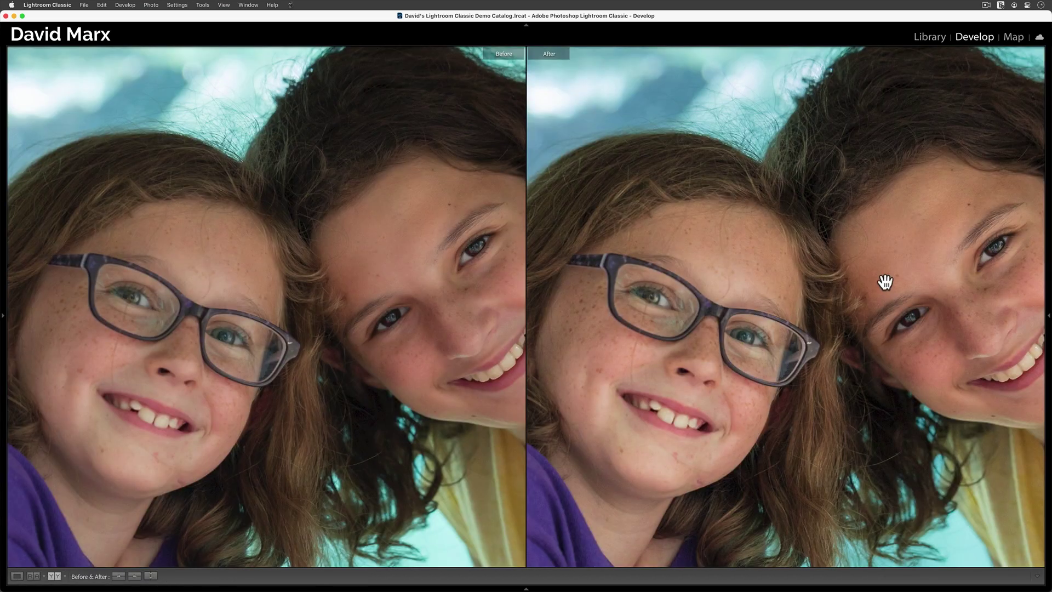
{"action": "left_click_drag", "start_coordinate": [885, 282], "coordinate": [811, 281]}
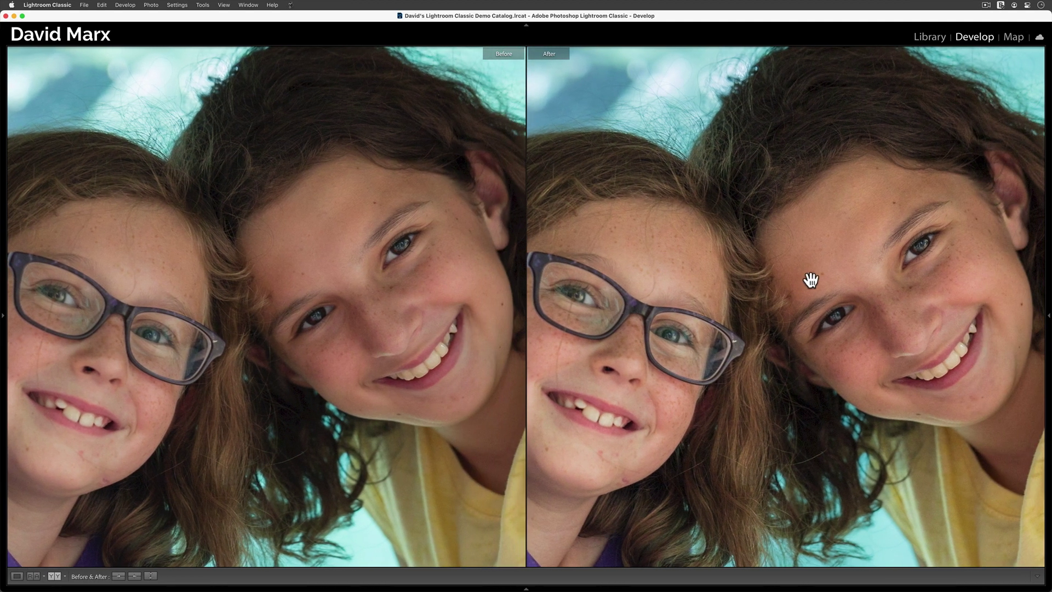